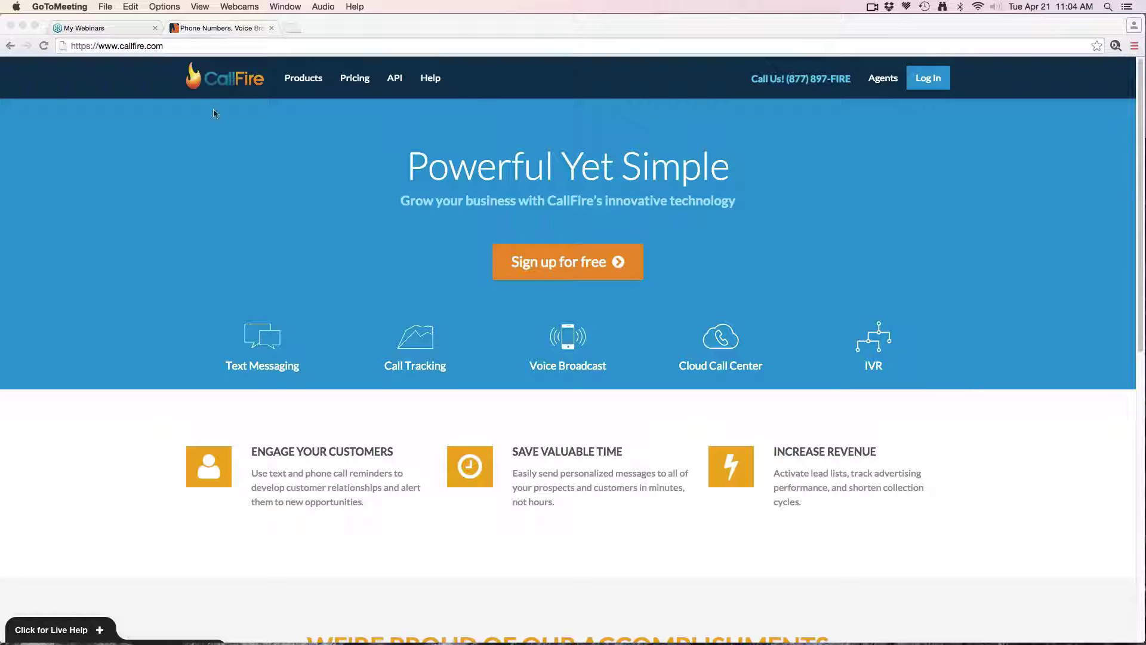
# Look through the site's product overview, the Text Messaging product page and the pricing plans.
pyautogui.click(303, 81)
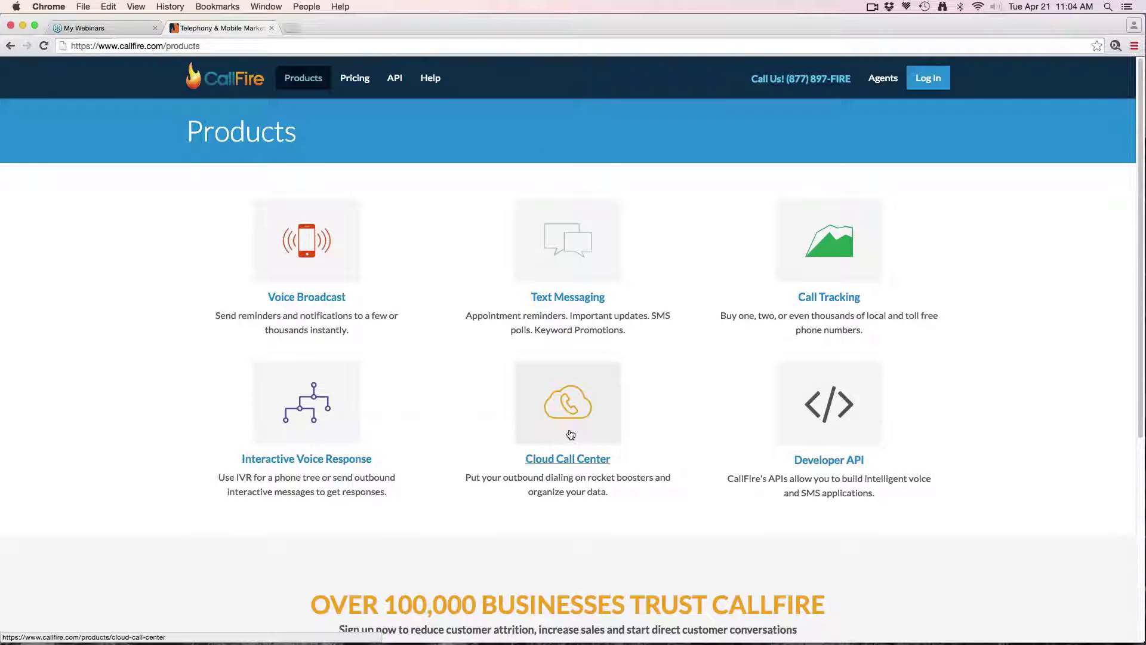
pyautogui.click(598, 298)
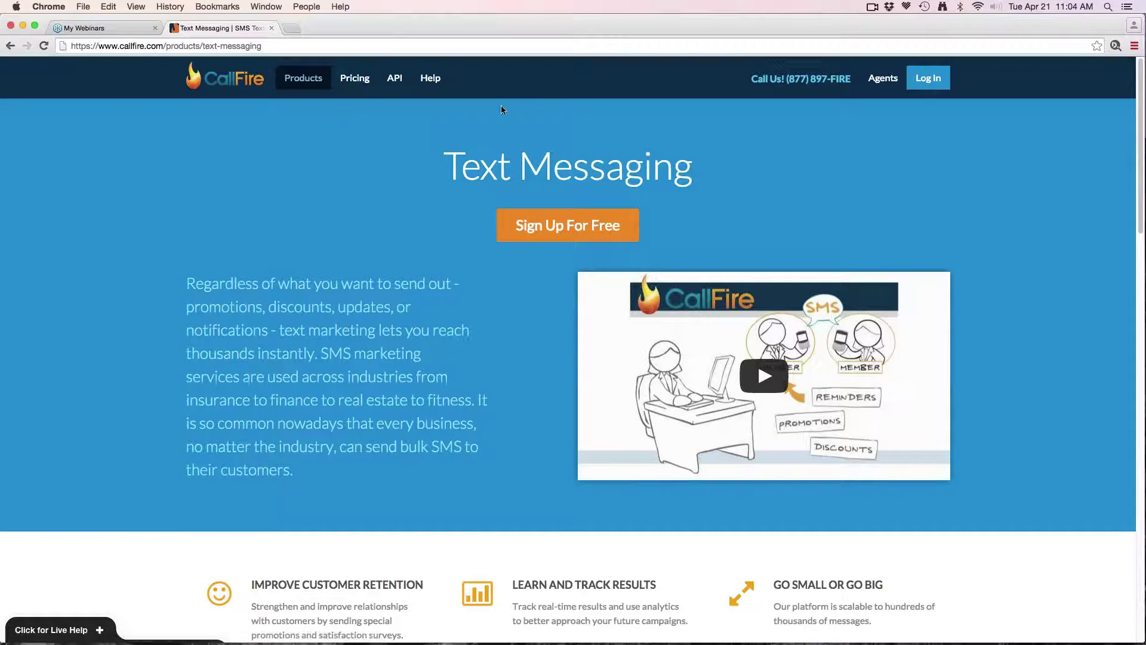
pyautogui.click(360, 79)
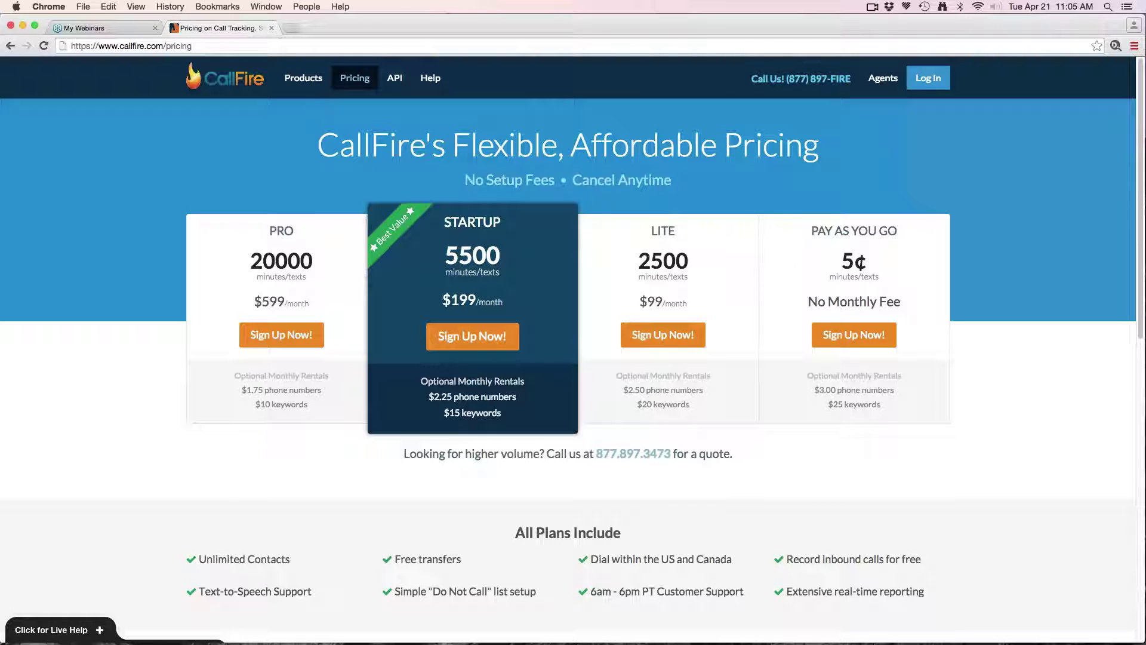
# Log in to the CallFire account with the account e-mail address and password.
pyautogui.click(920, 80)
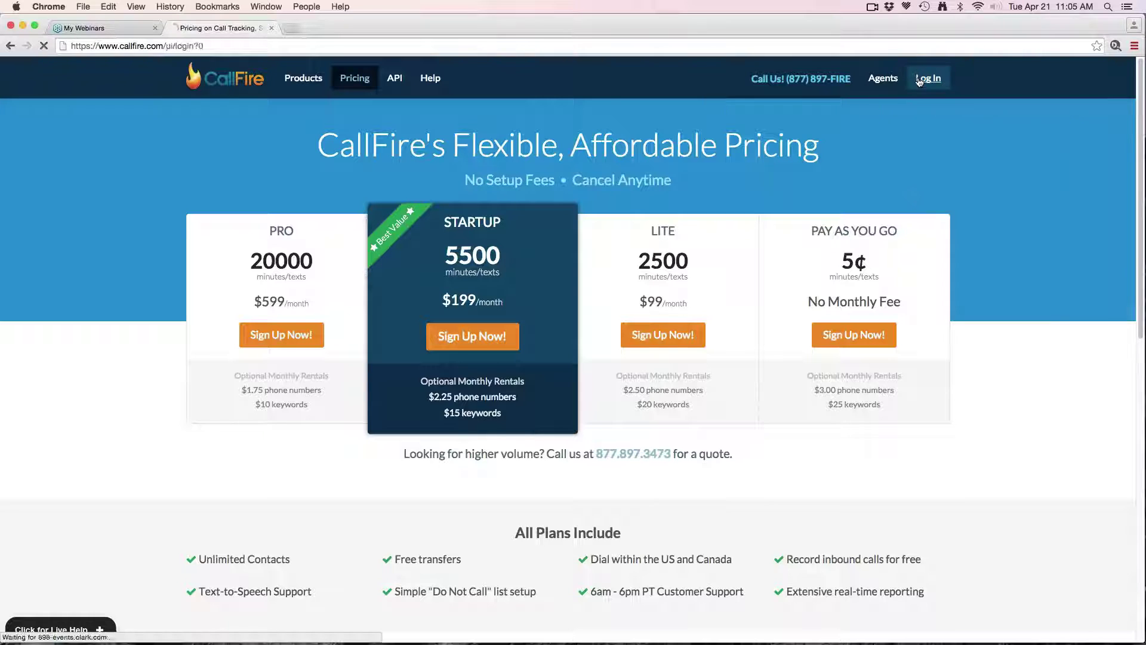
pyautogui.write('dj')
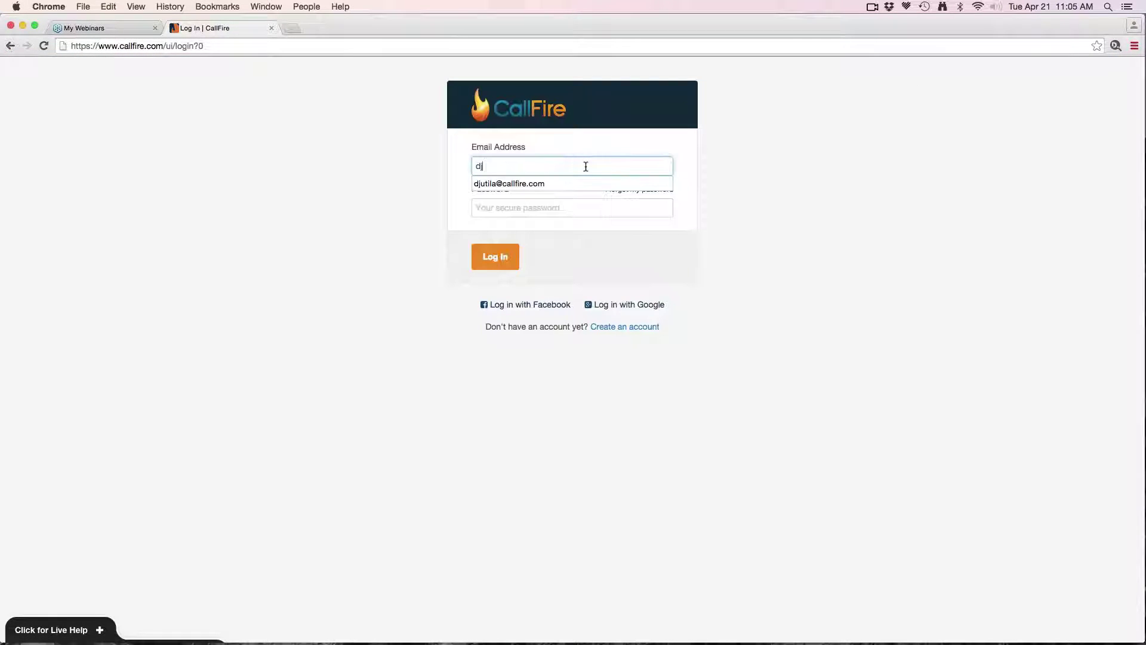
pyautogui.click(573, 185)
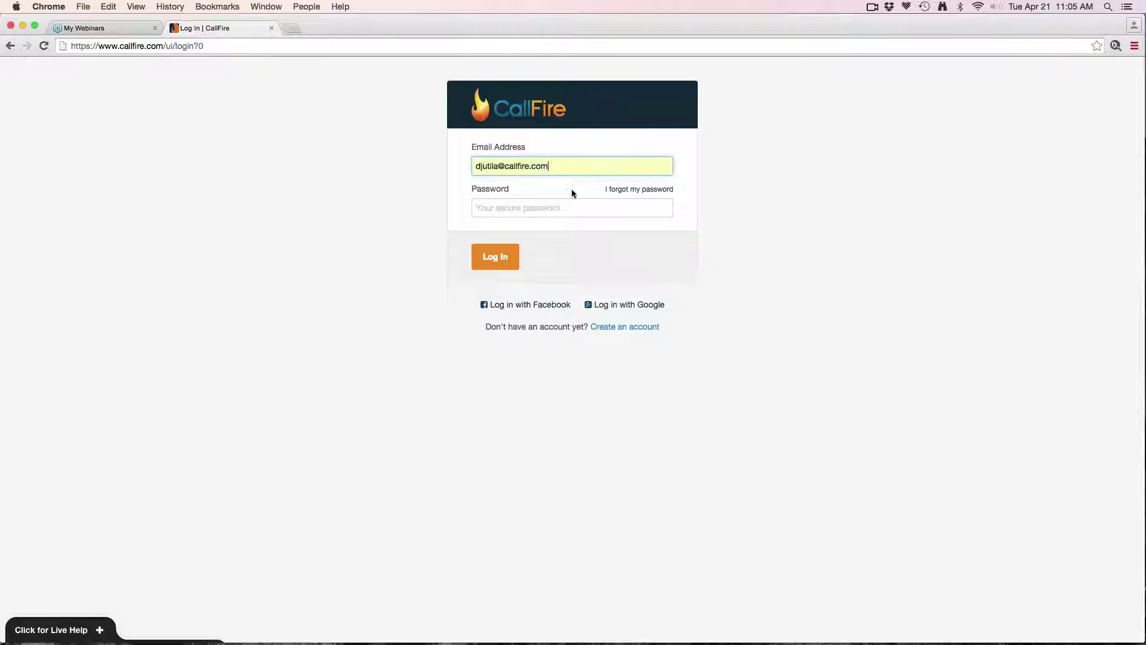
pyautogui.click(566, 205)
pyautogui.write('••••')
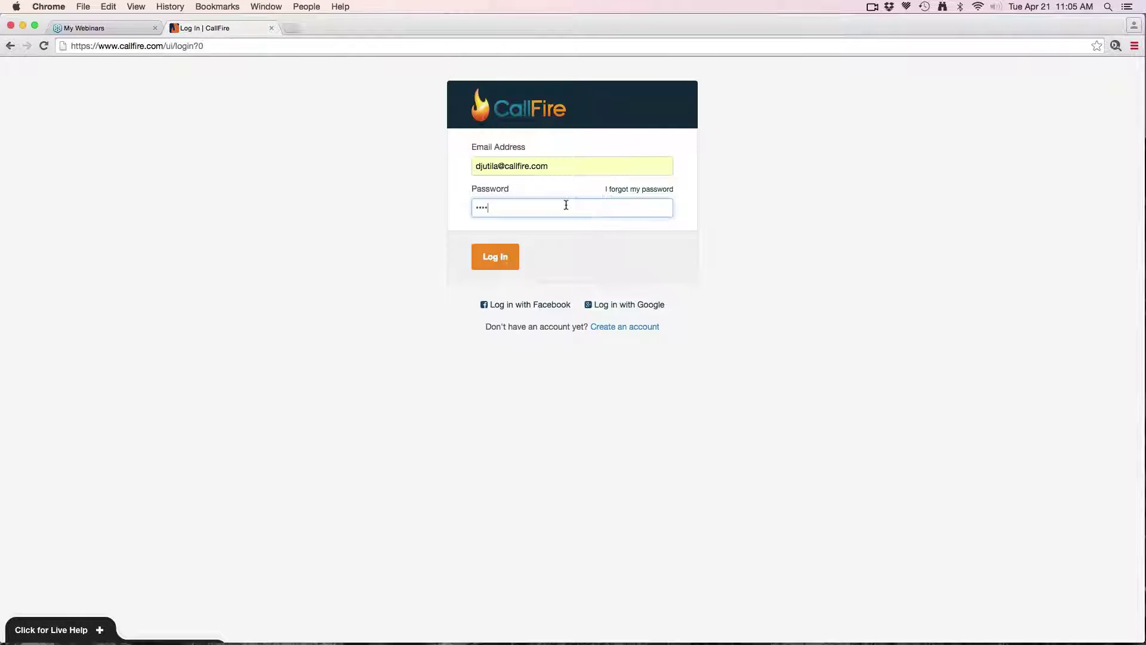
pyautogui.write('•••')
pyautogui.click(498, 261)
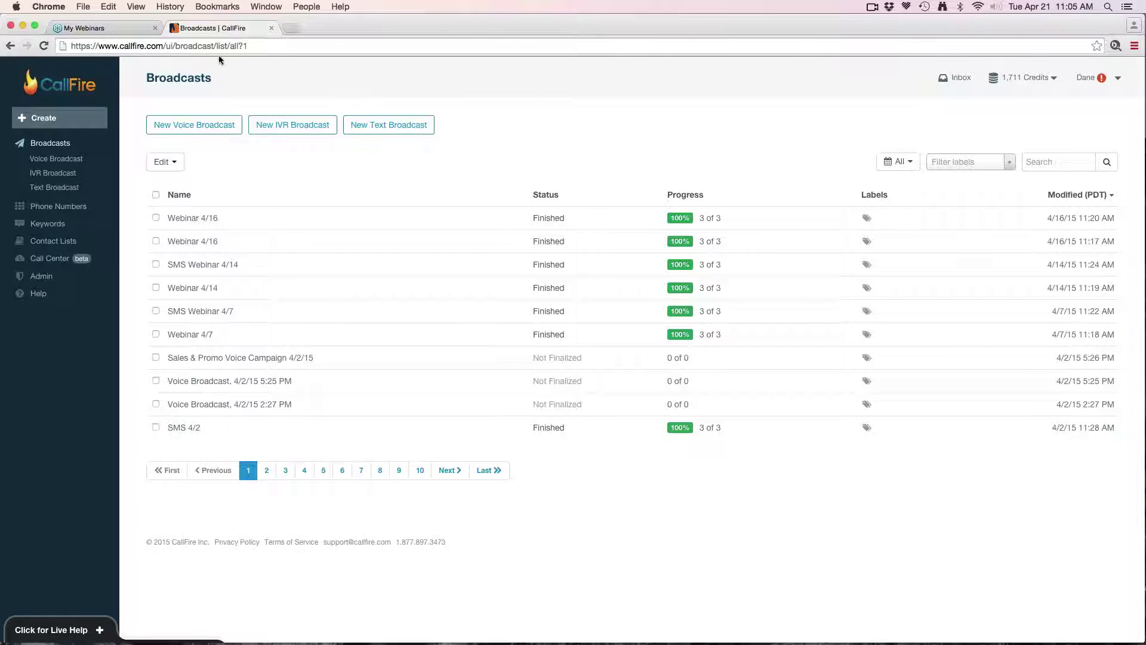
# Create a new text broadcast and write the message "This is my text message.".
pyautogui.click(389, 128)
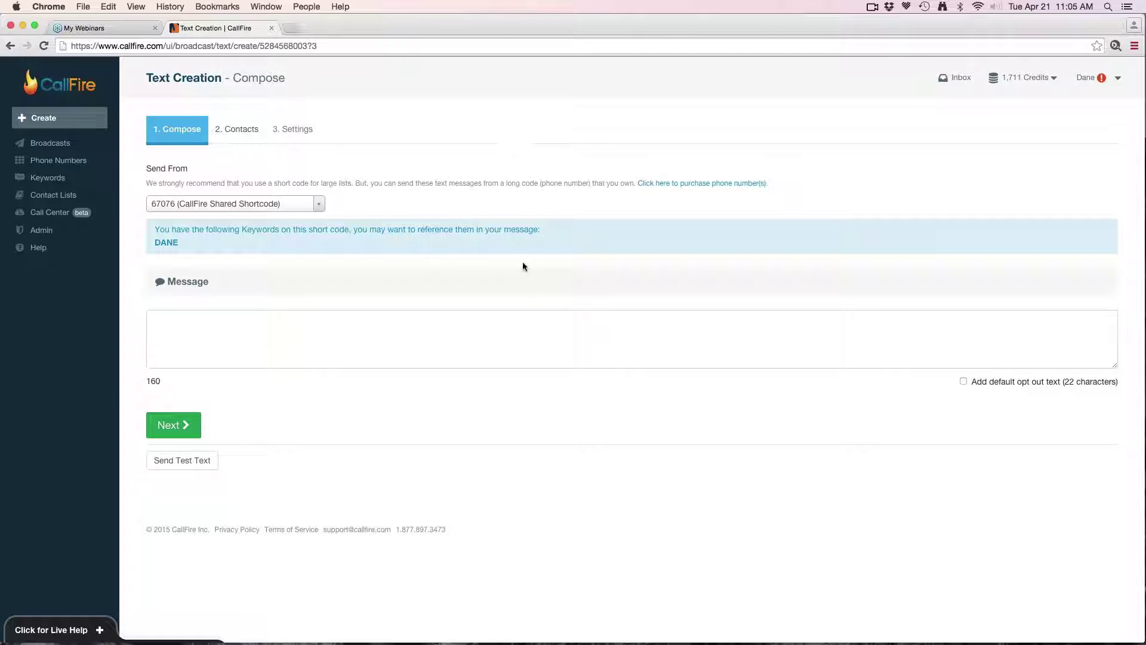
pyautogui.click(492, 325)
pyautogui.write('Th')
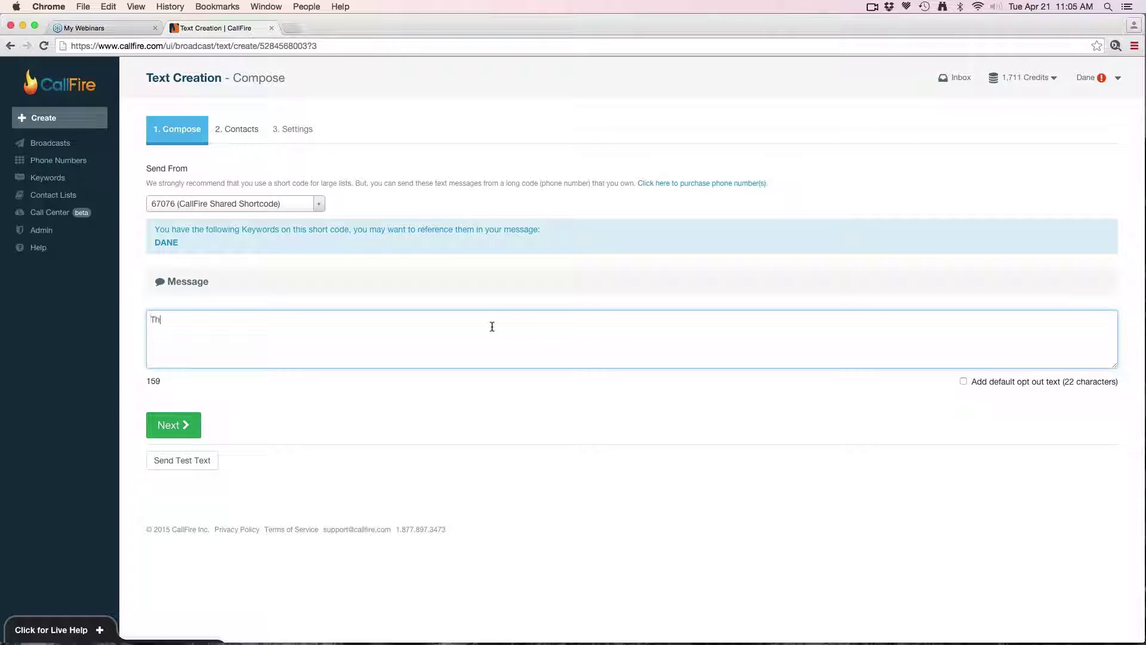
pyautogui.write('is is my text message.')
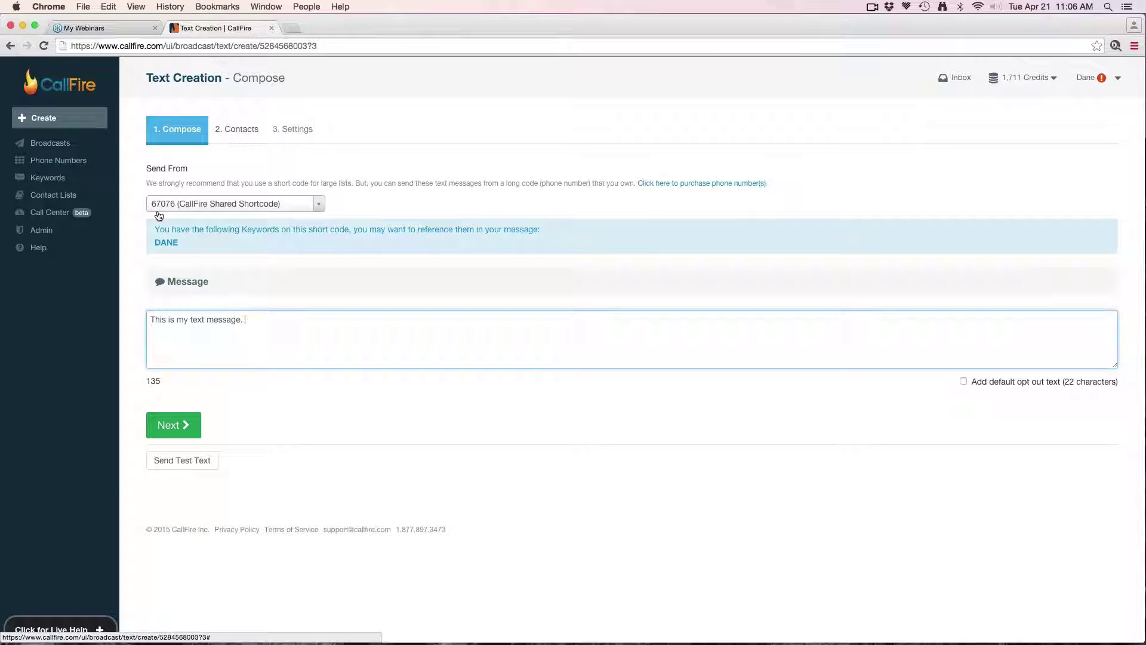
# Check the available sending numbers, keep the 67076 CallFire Shared Shortcode and continue to the broadcast's contacts stage.
pyautogui.click(318, 207)
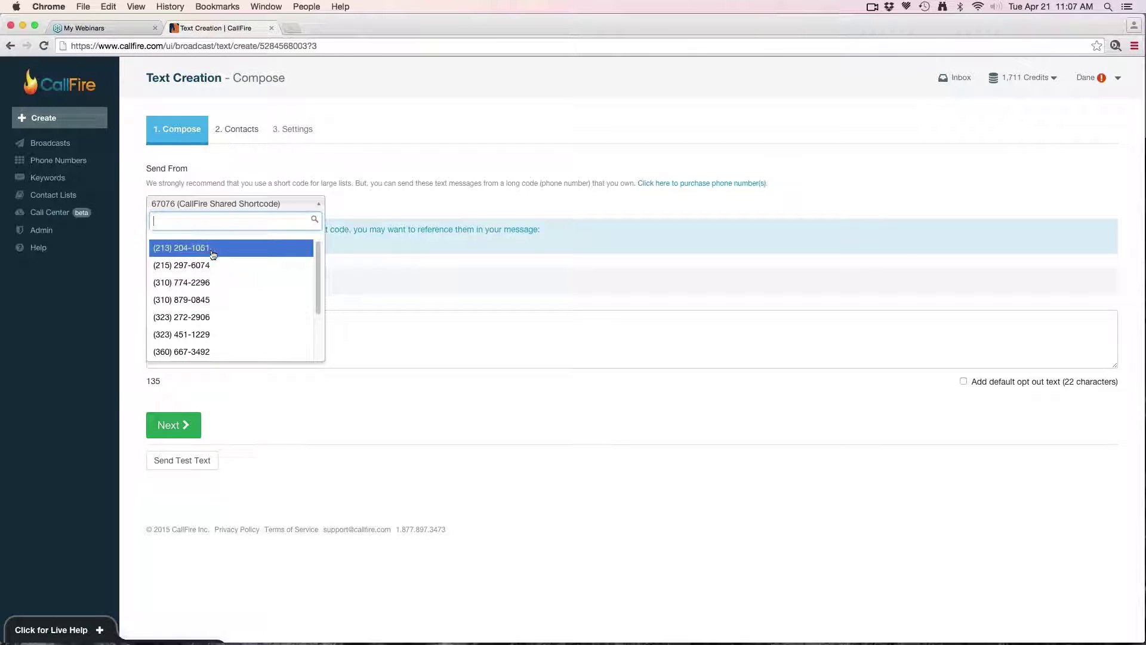
pyautogui.click(363, 202)
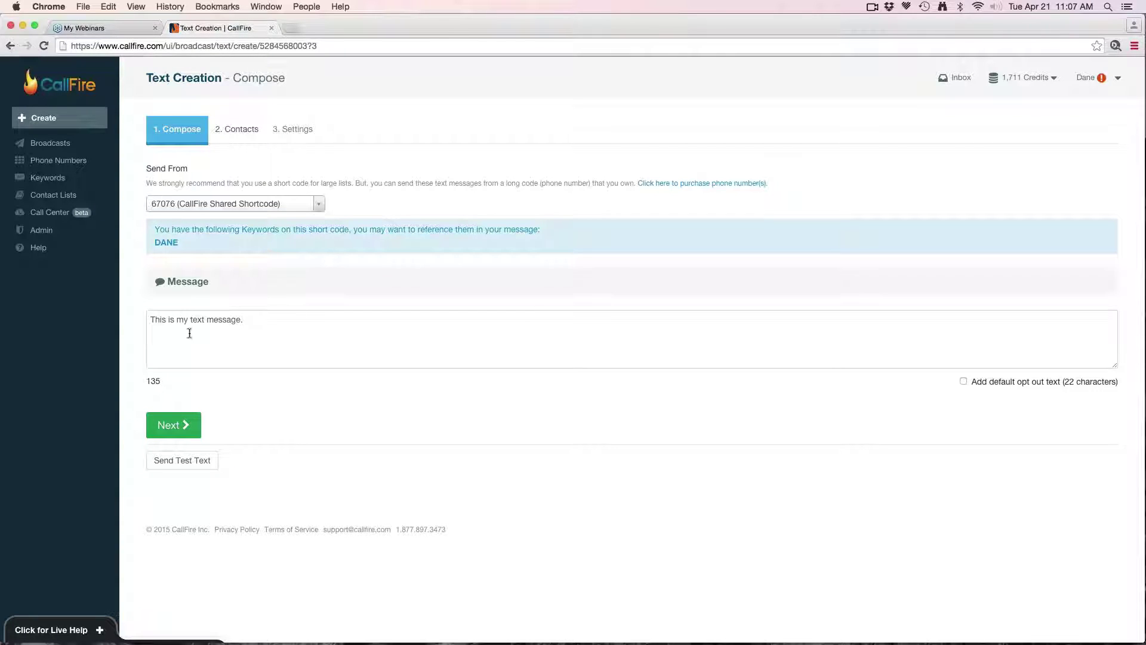
pyautogui.click(186, 419)
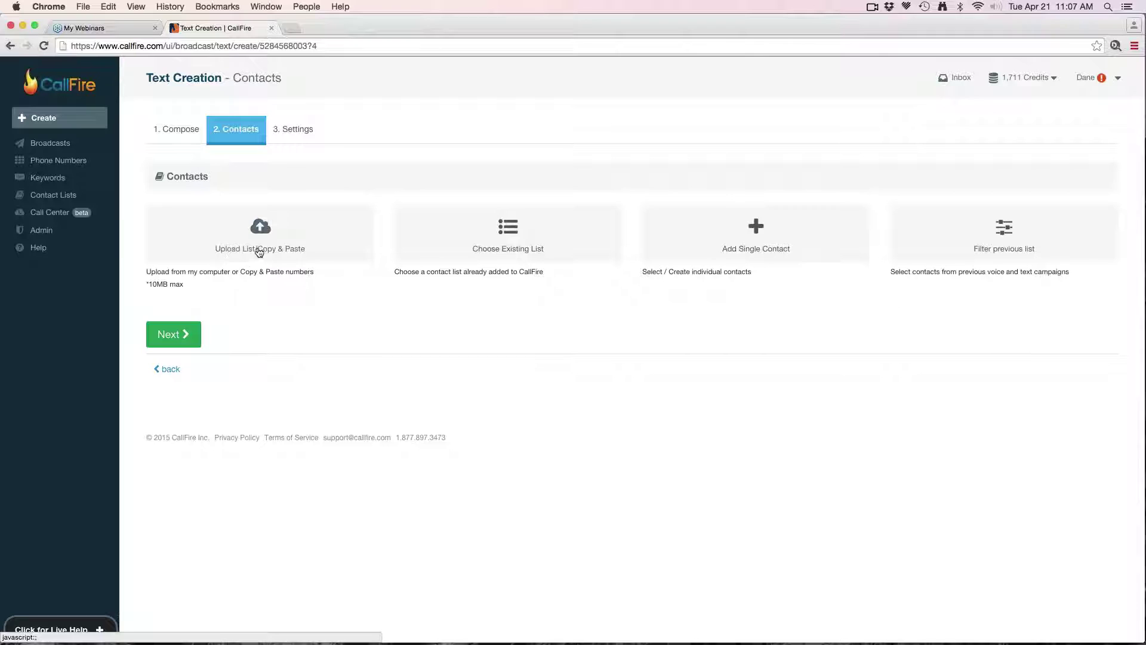
# Examine the options for choosing an existing list, adding single contacts and filtering a previous list, closing each without changes.
pyautogui.click(525, 238)
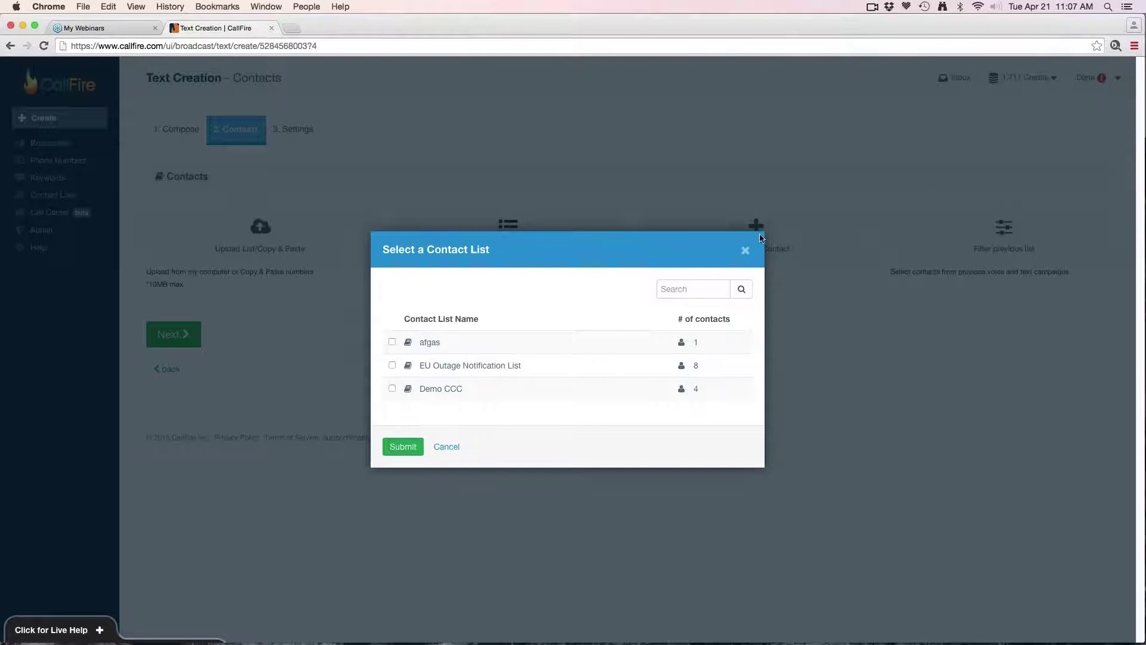
pyautogui.click(746, 250)
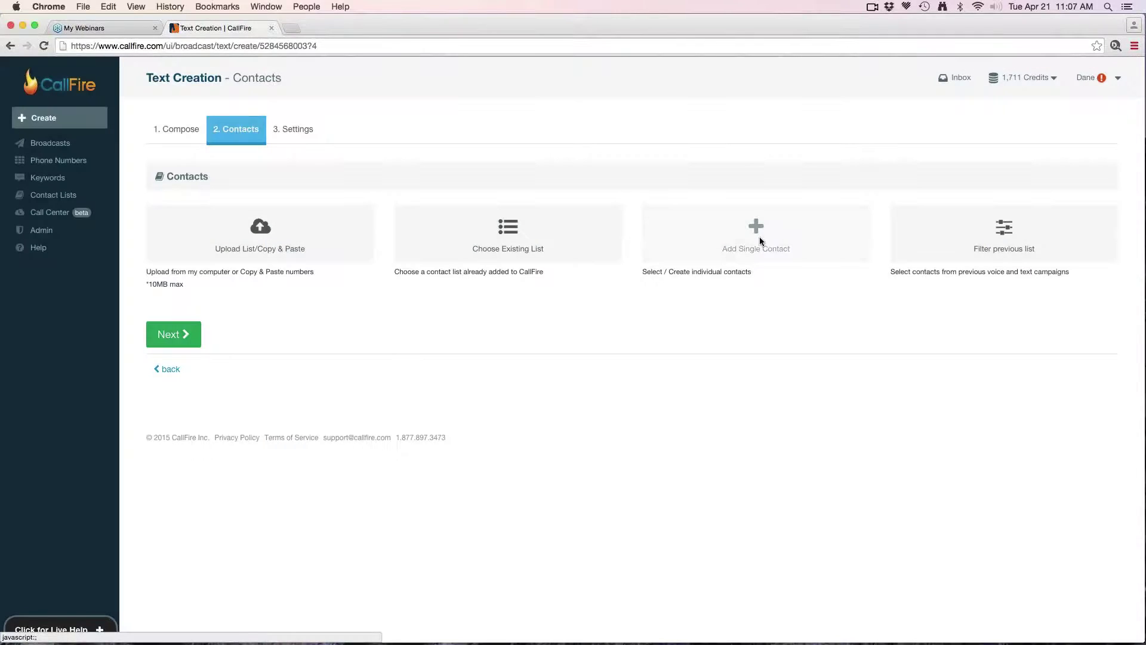
pyautogui.click(760, 237)
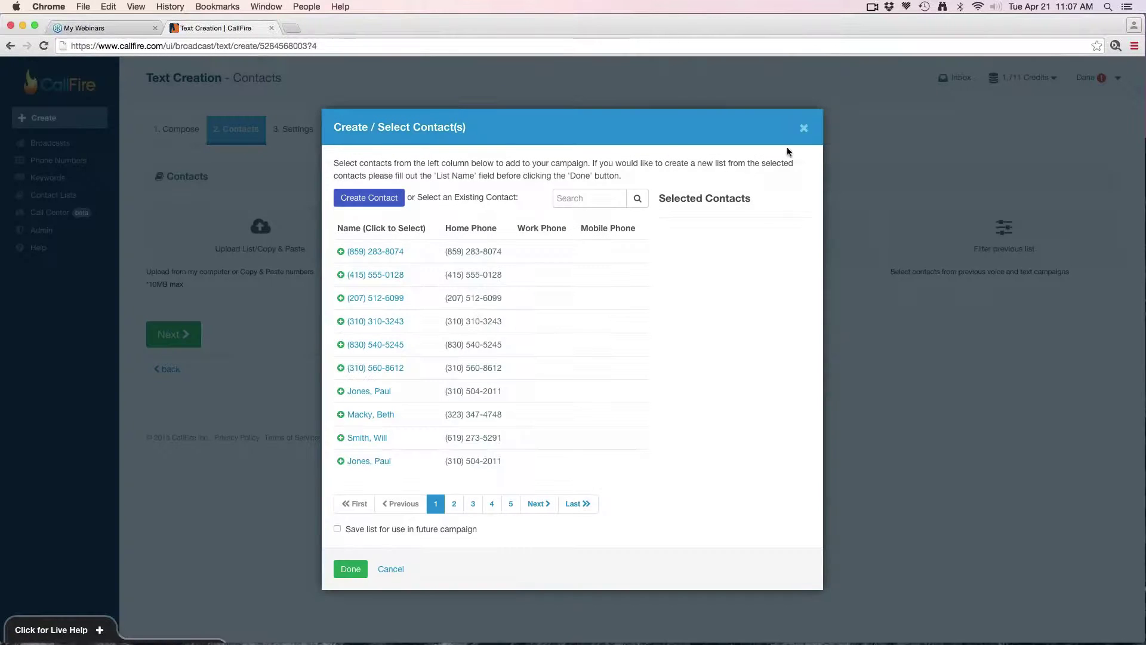
pyautogui.click(803, 128)
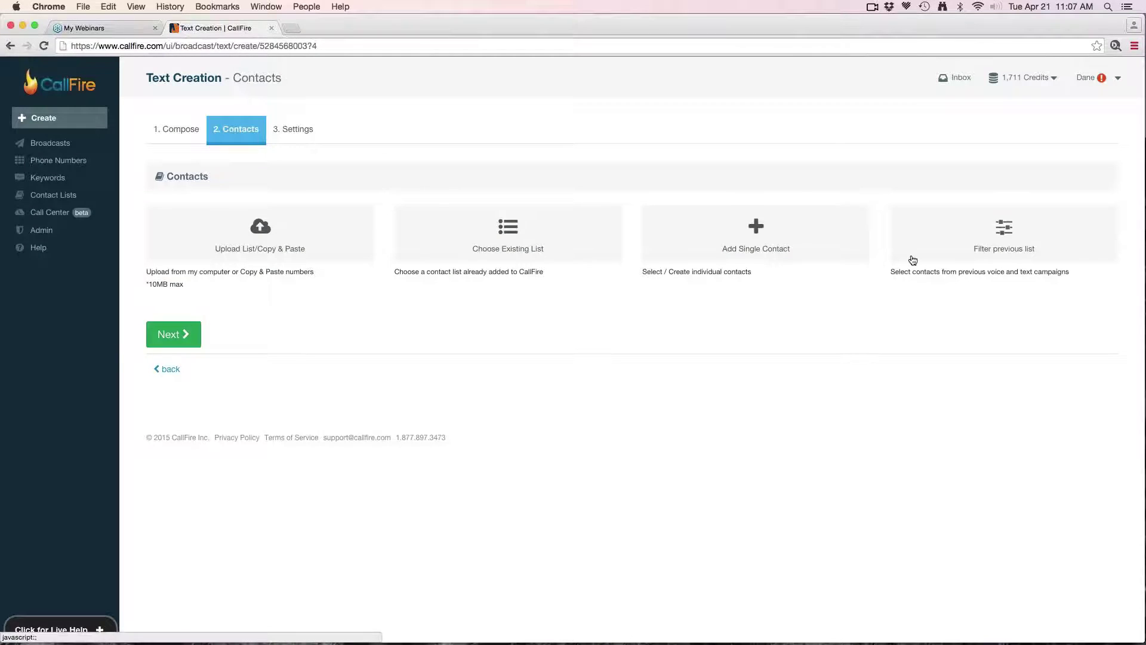
pyautogui.click(912, 258)
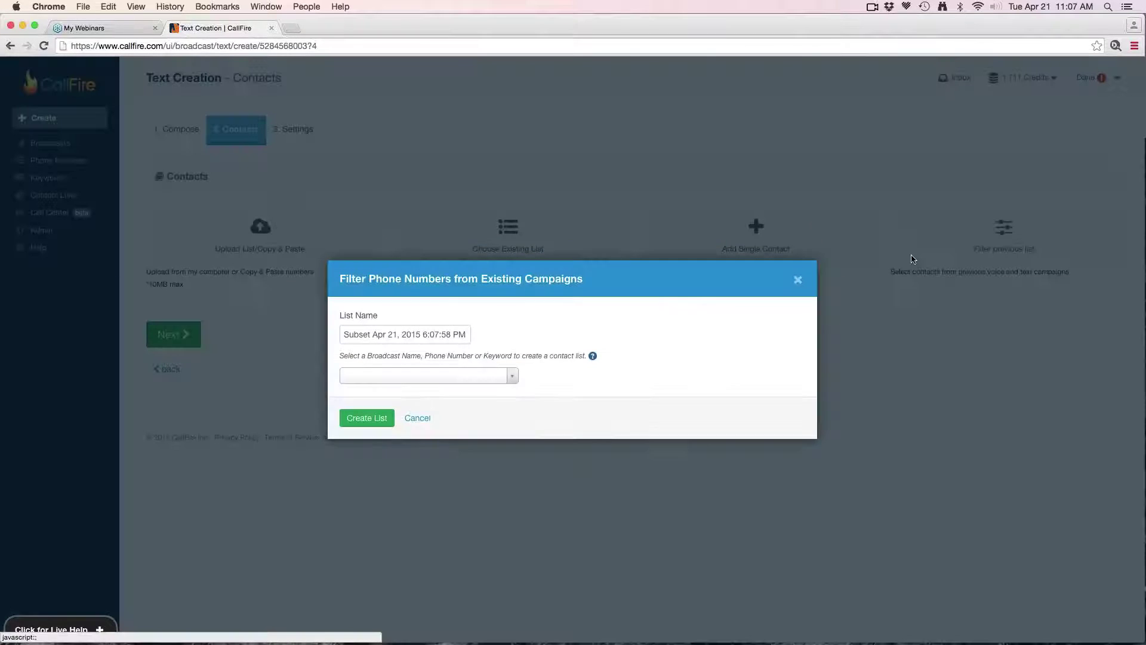
pyautogui.click(798, 279)
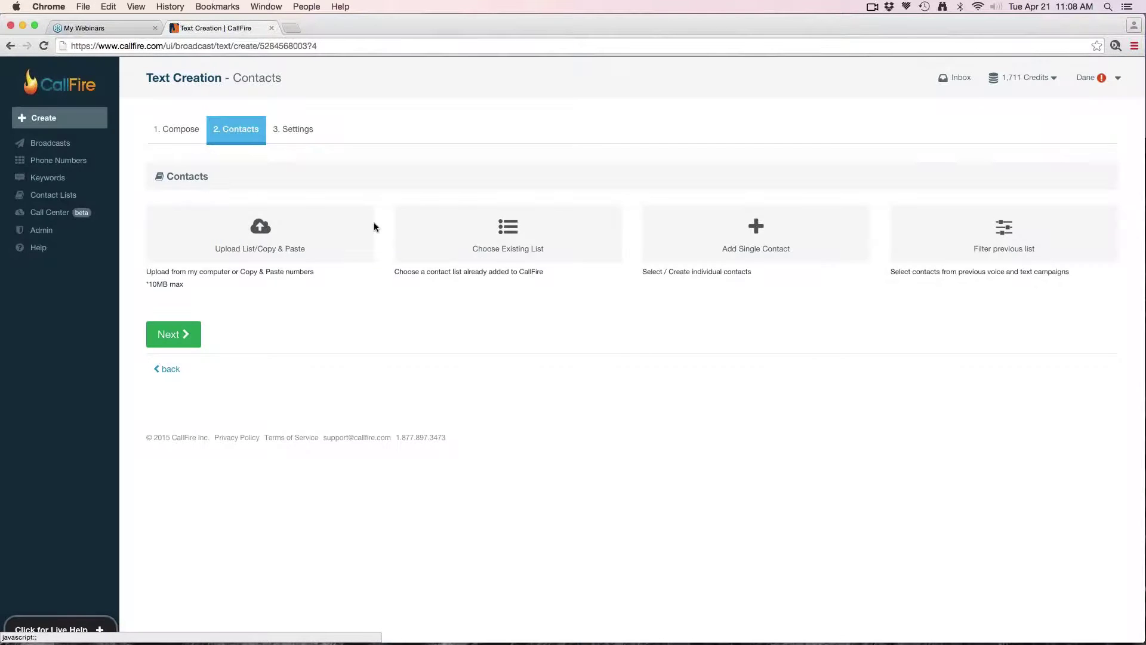
# Switch to Excel to examine the column layout of Webinar List.csv, then put the spreadsheet away.
pyautogui.moveTo(991, 625)
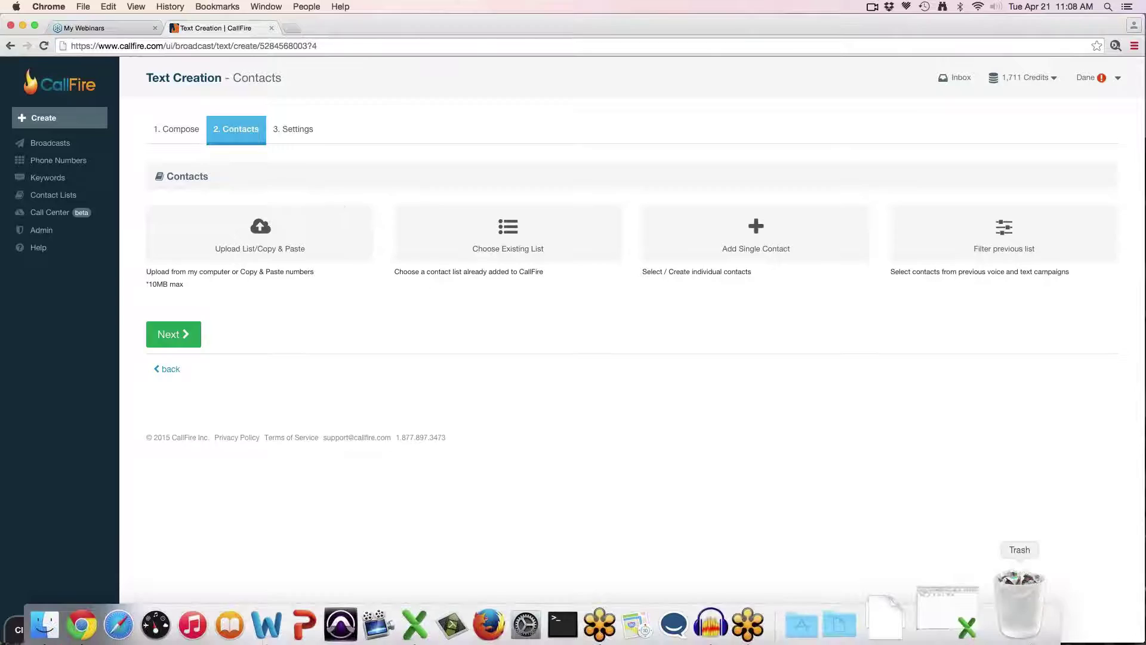
pyautogui.click(989, 603)
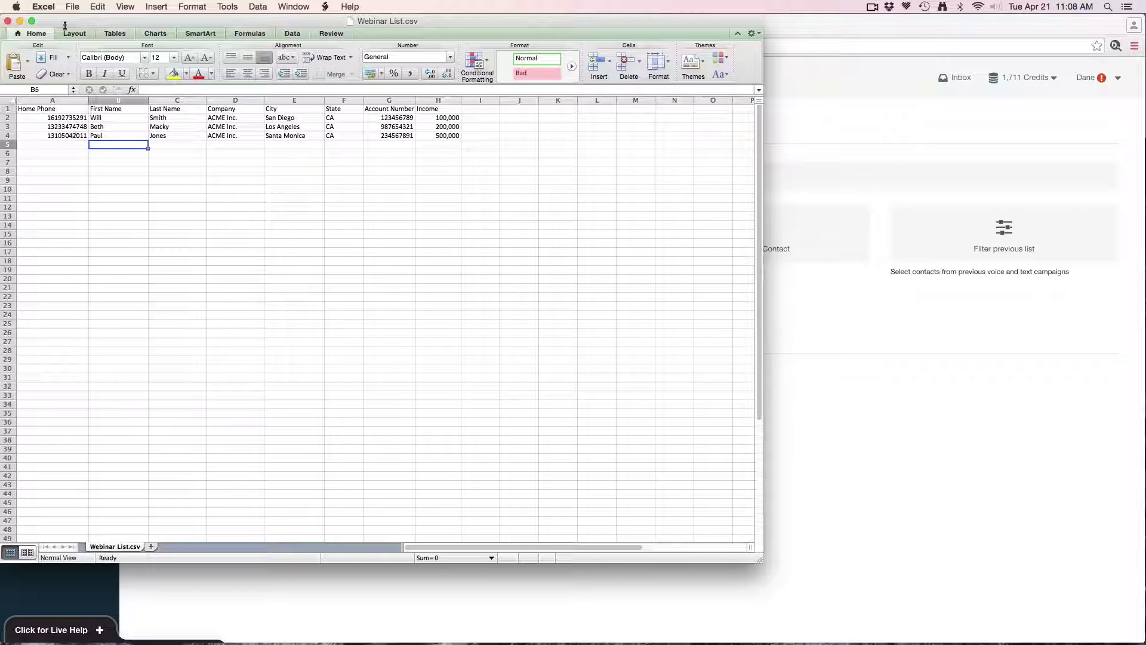
pyautogui.click(19, 21)
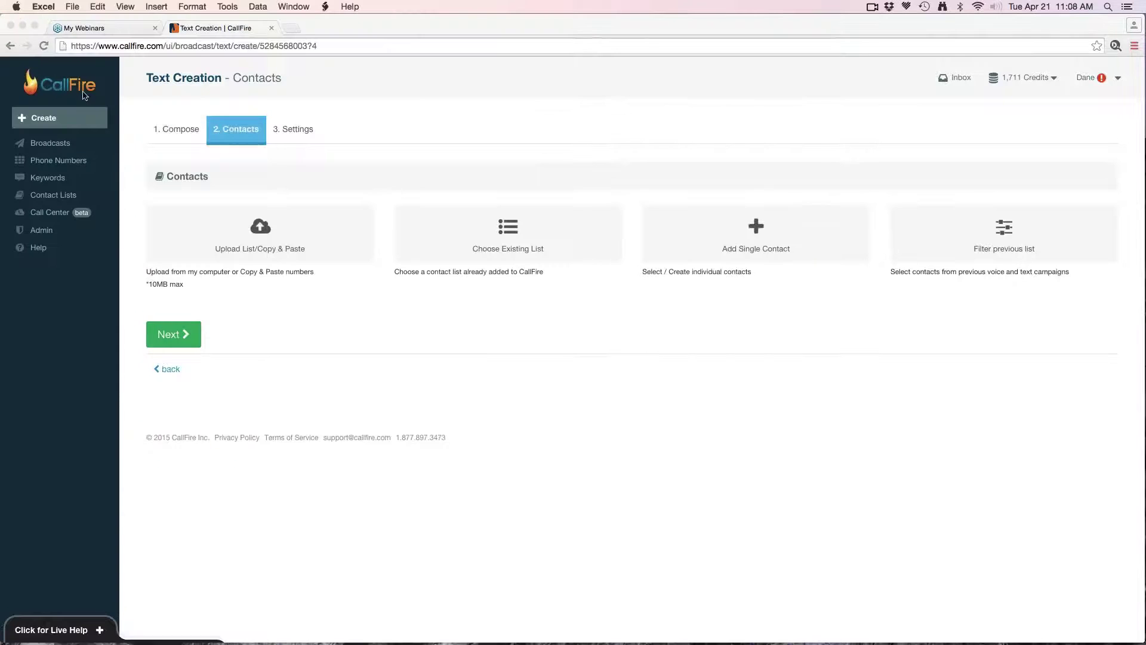
# Start a contact list upload for the text broadcast in Chrome and name the list Webinar.
pyautogui.click(321, 338)
pyautogui.click(268, 237)
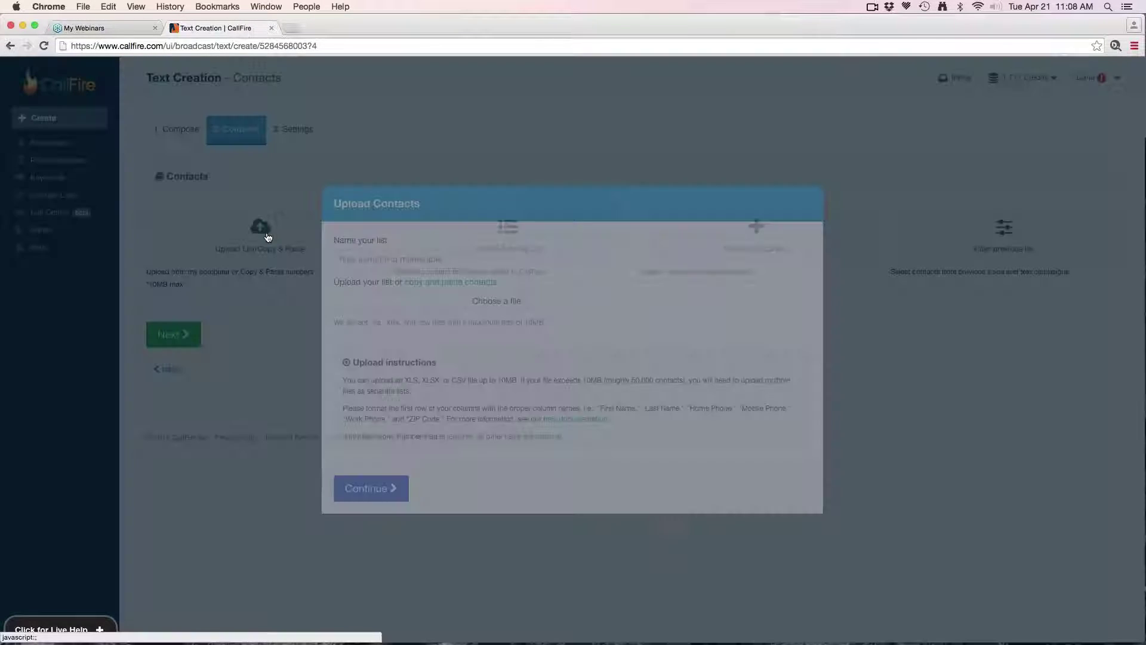
pyautogui.click(393, 254)
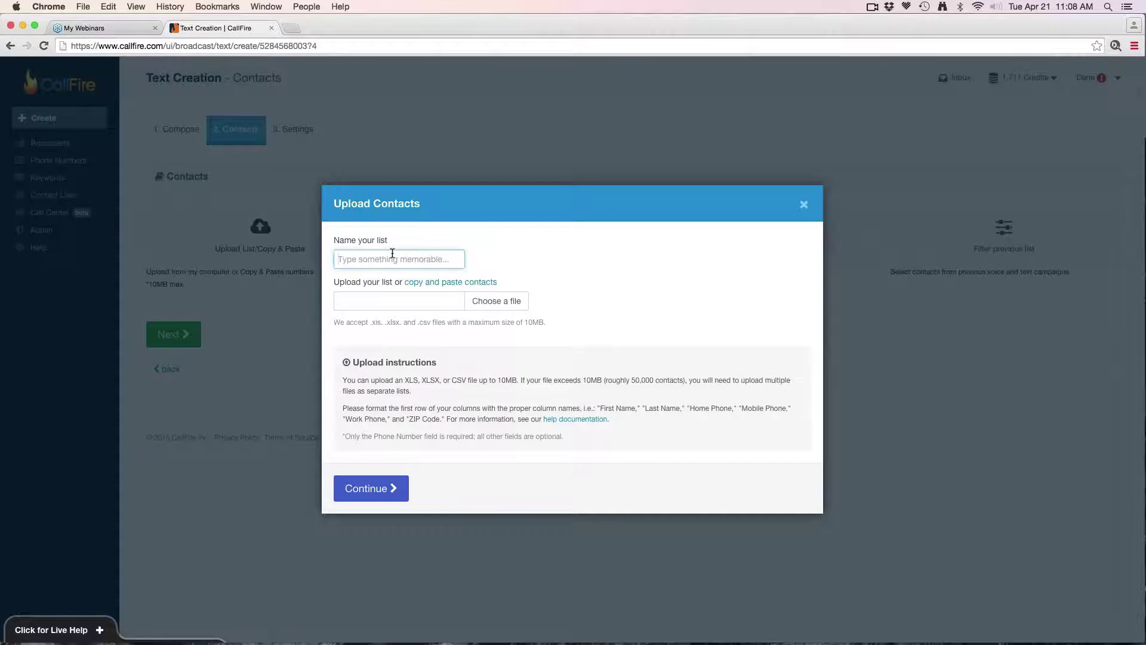
pyautogui.write('Webinar')
# Search the computer for "Webinar", attach the January Webinar List CSV file and submit it for validation.
pyautogui.click(513, 303)
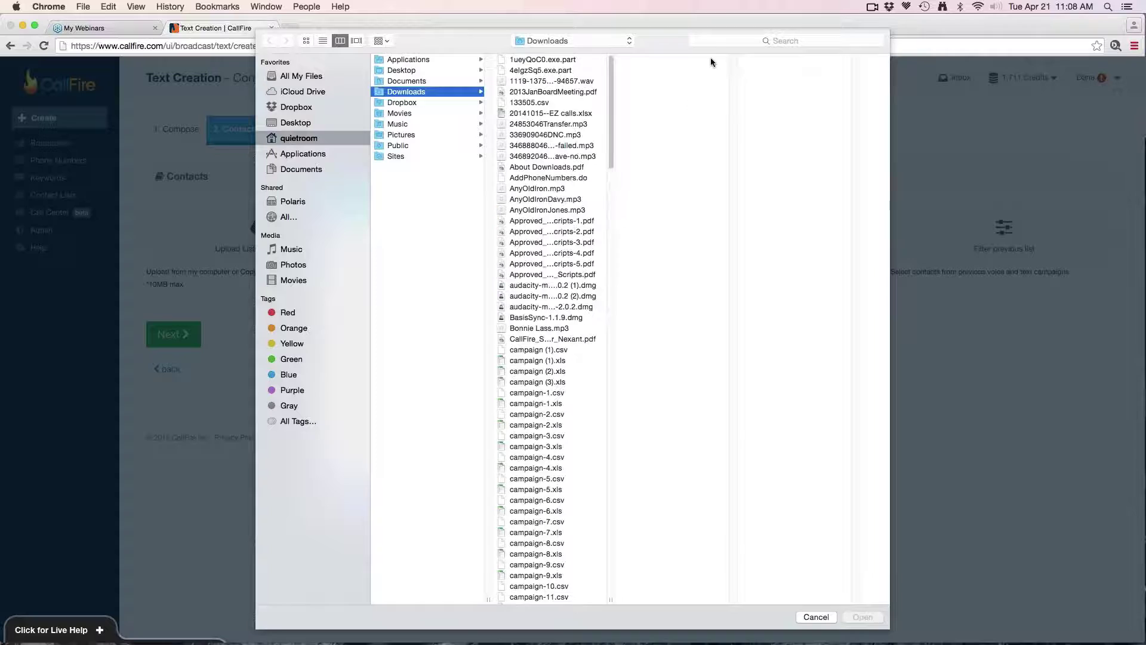
pyautogui.click(721, 42)
pyautogui.write('Webinar')
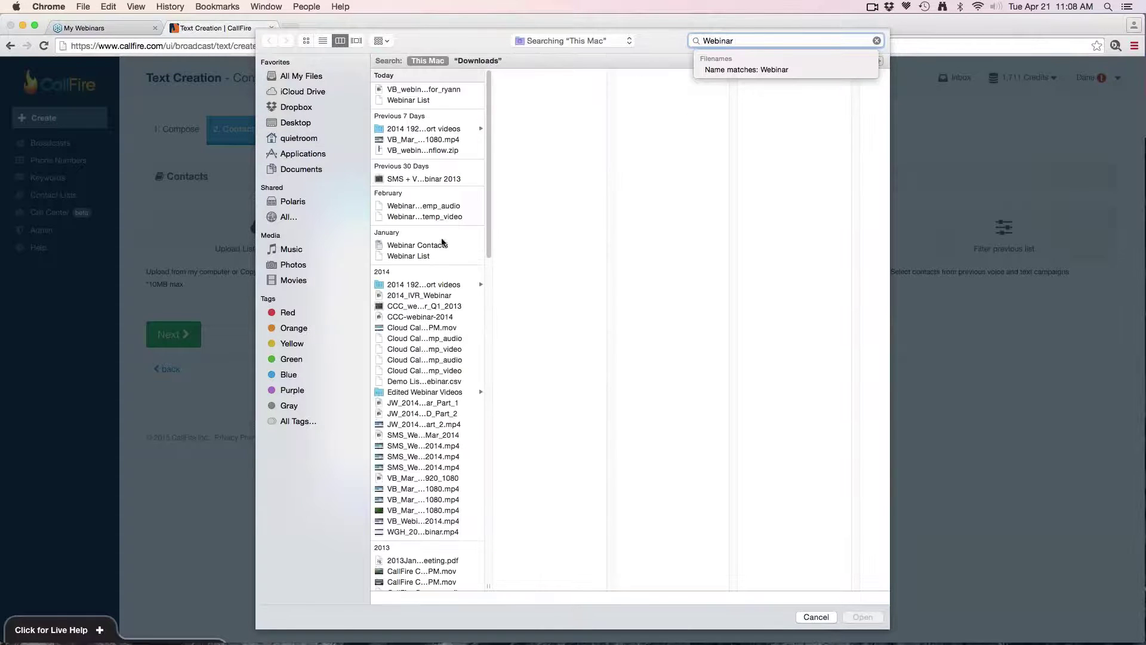
pyautogui.click(421, 256)
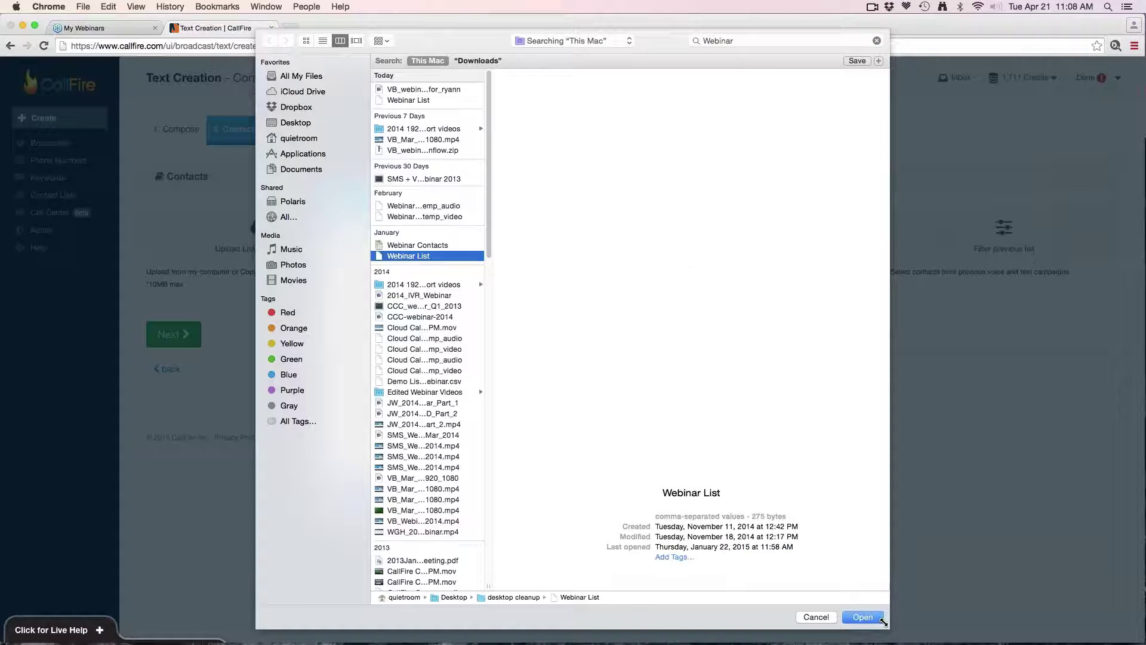
pyautogui.click(872, 618)
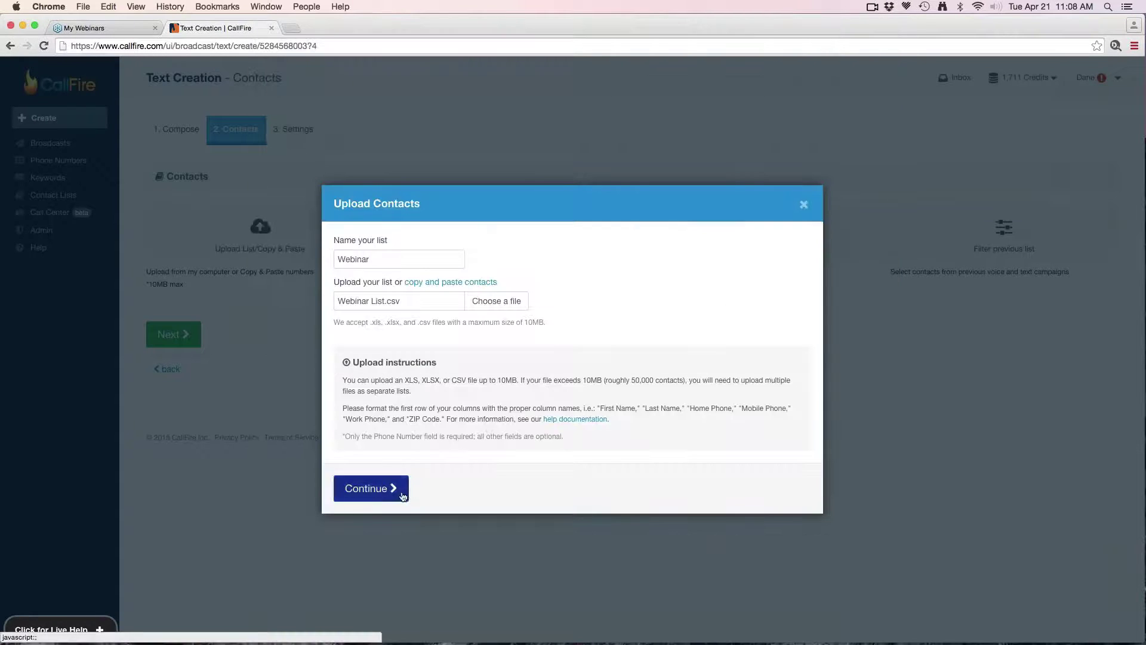
pyautogui.click(405, 494)
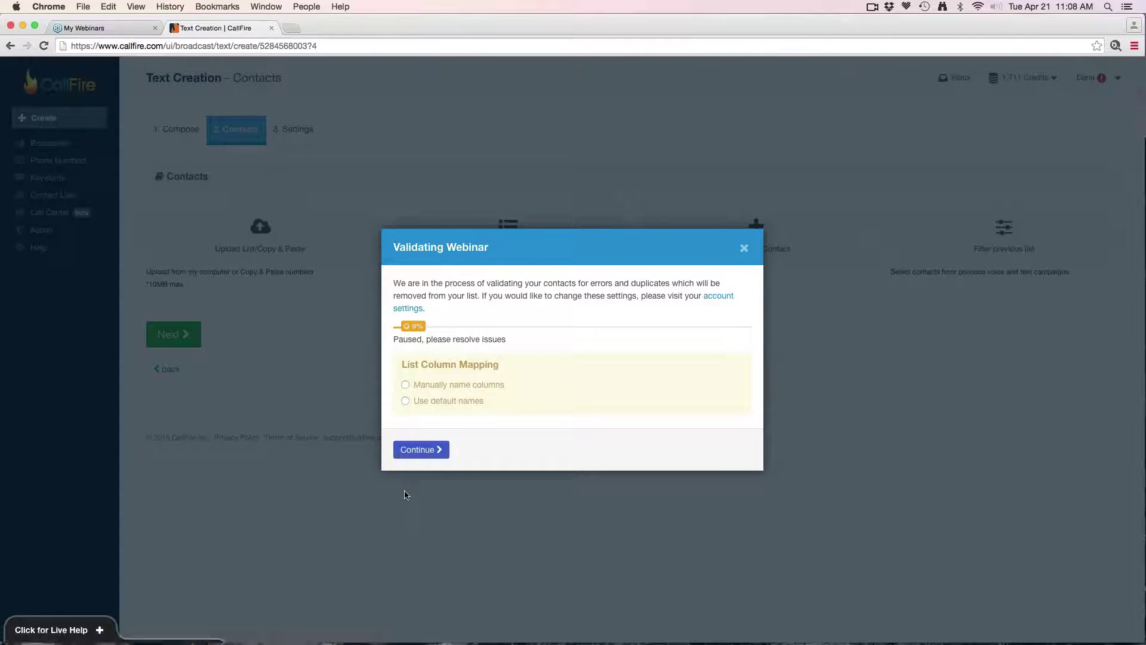
# Choose to name the list columns manually and accept the homePhone, firstName and lastName titles with the remaining defaults.
pyautogui.click(406, 387)
pyautogui.click(425, 451)
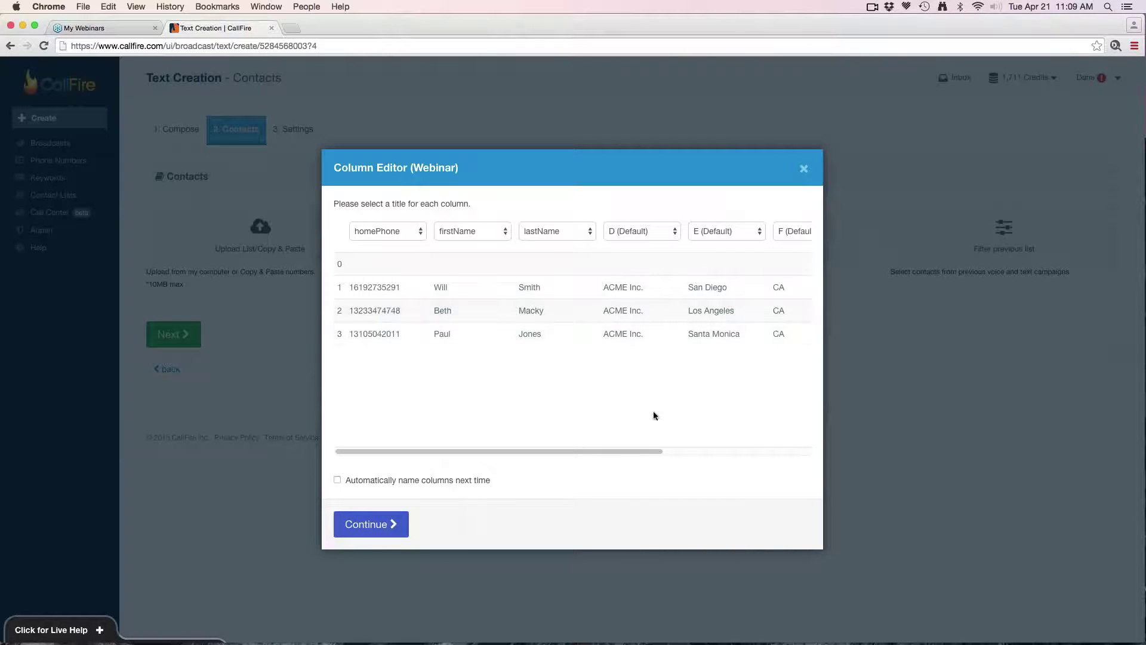
pyautogui.click(387, 528)
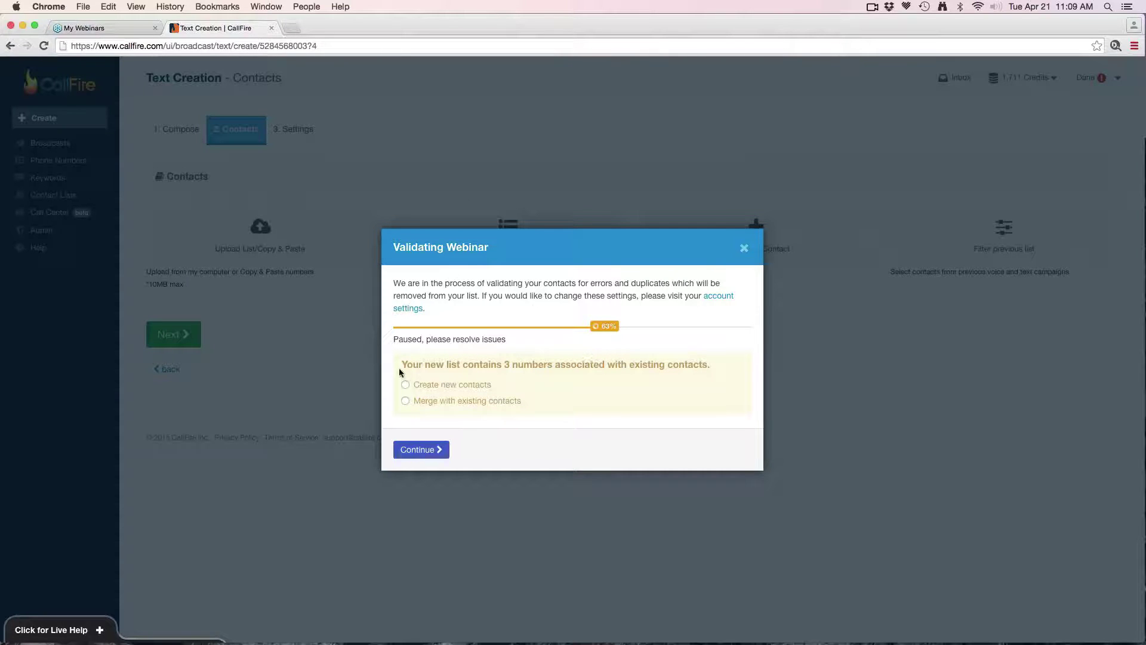
# Create new contacts for the conflicting numbers, agree to the Terms of Service and complete the list upload.
pyautogui.click(405, 384)
pyautogui.click(438, 448)
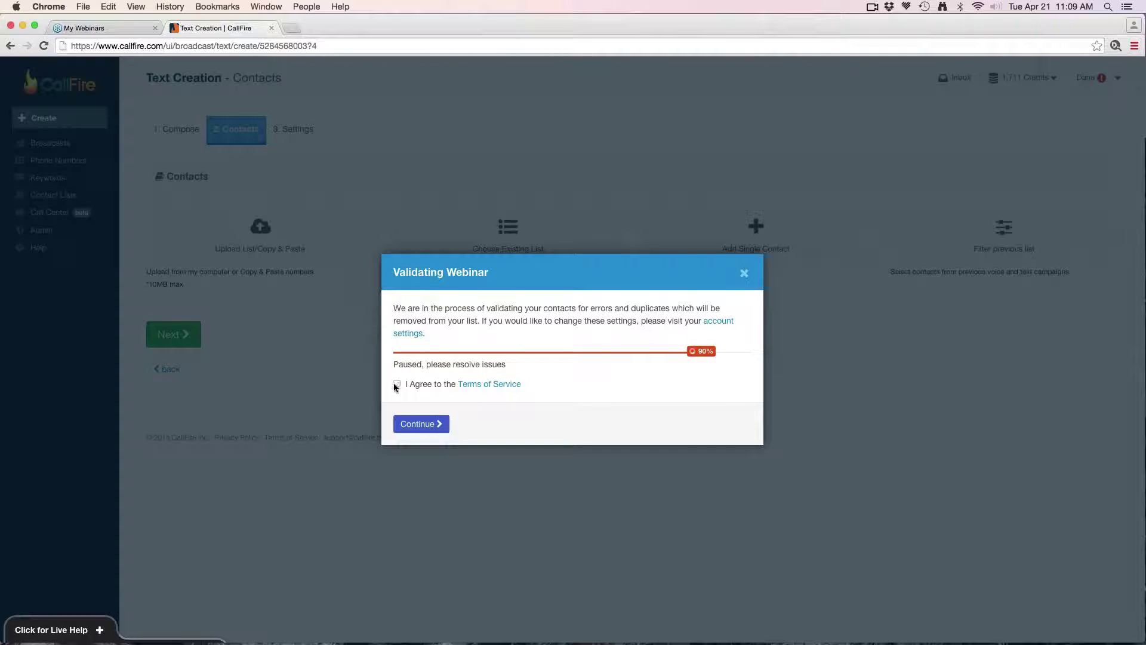
pyautogui.click(396, 384)
pyautogui.click(420, 425)
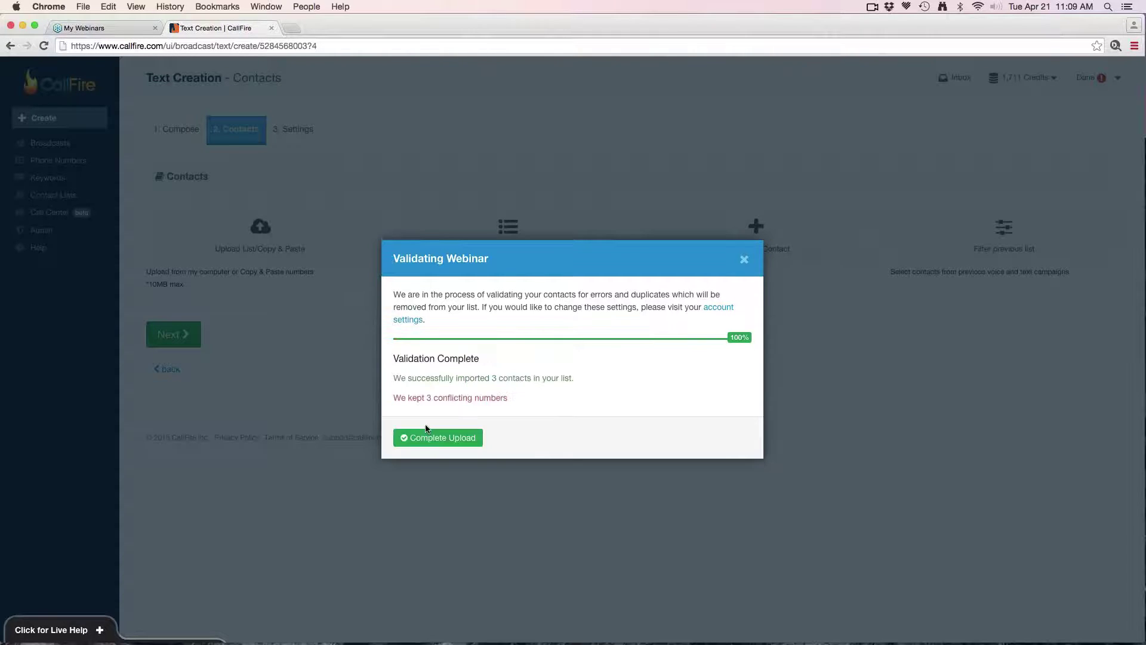
pyautogui.click(432, 437)
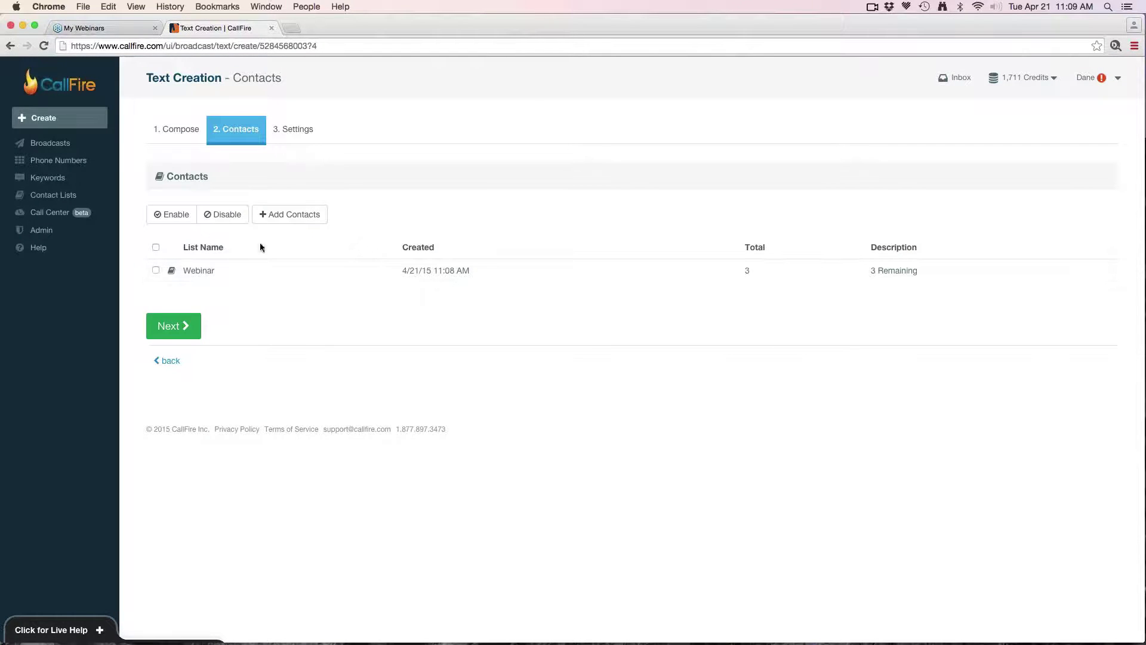
# View the options for adding more contacts, and continue to the broadcast settings with only the Webinar list.
pyautogui.click(304, 216)
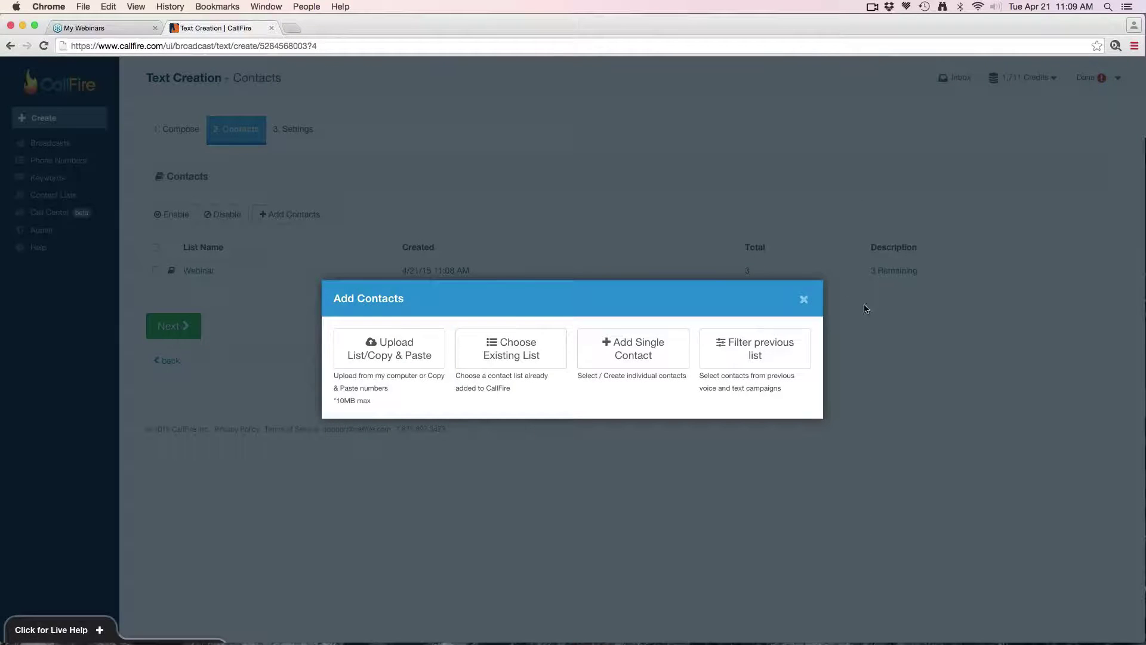
pyautogui.click(804, 299)
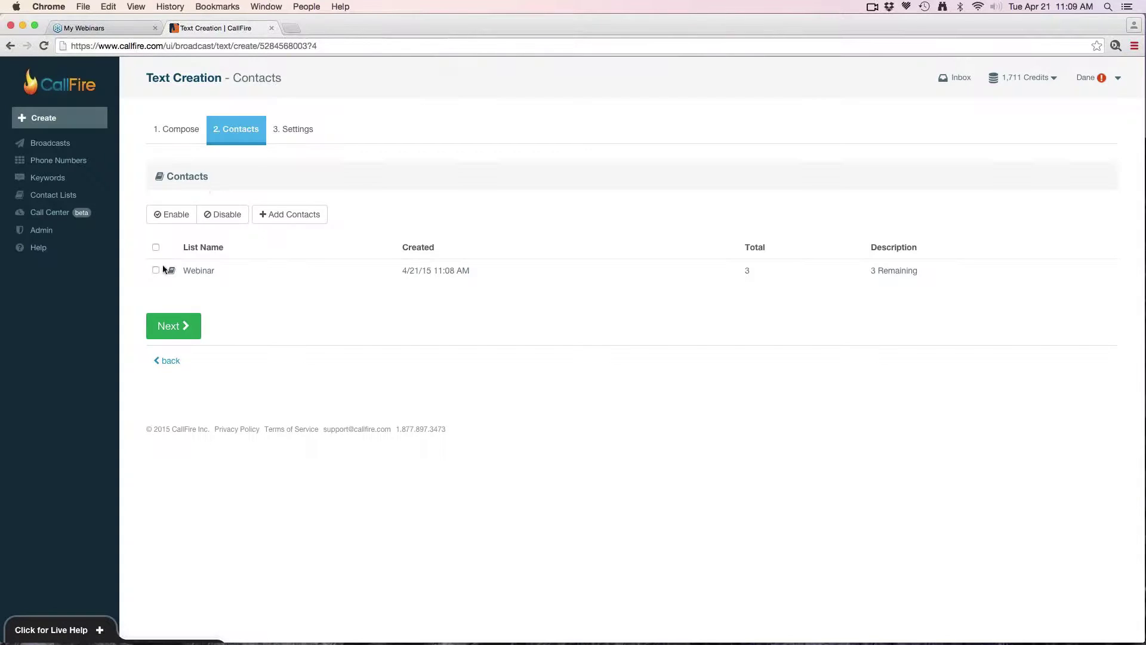
pyautogui.click(182, 324)
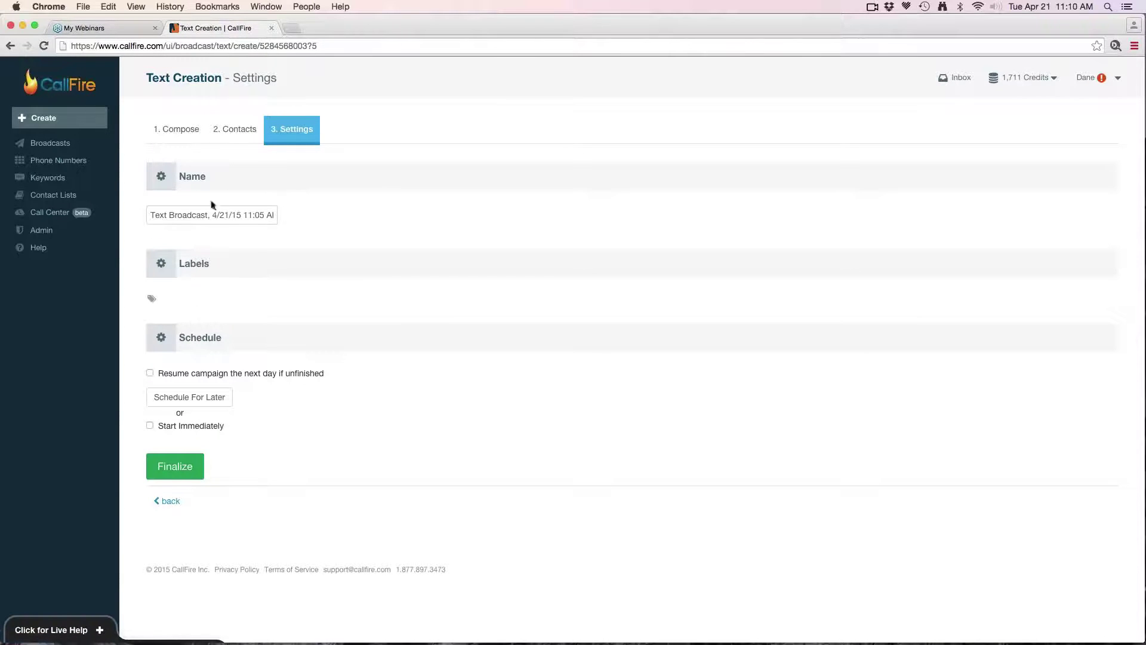
# Replace the default name of the text broadcast with Webinar.
pyautogui.tripleClick(220, 214)
pyautogui.press('BackSpace')
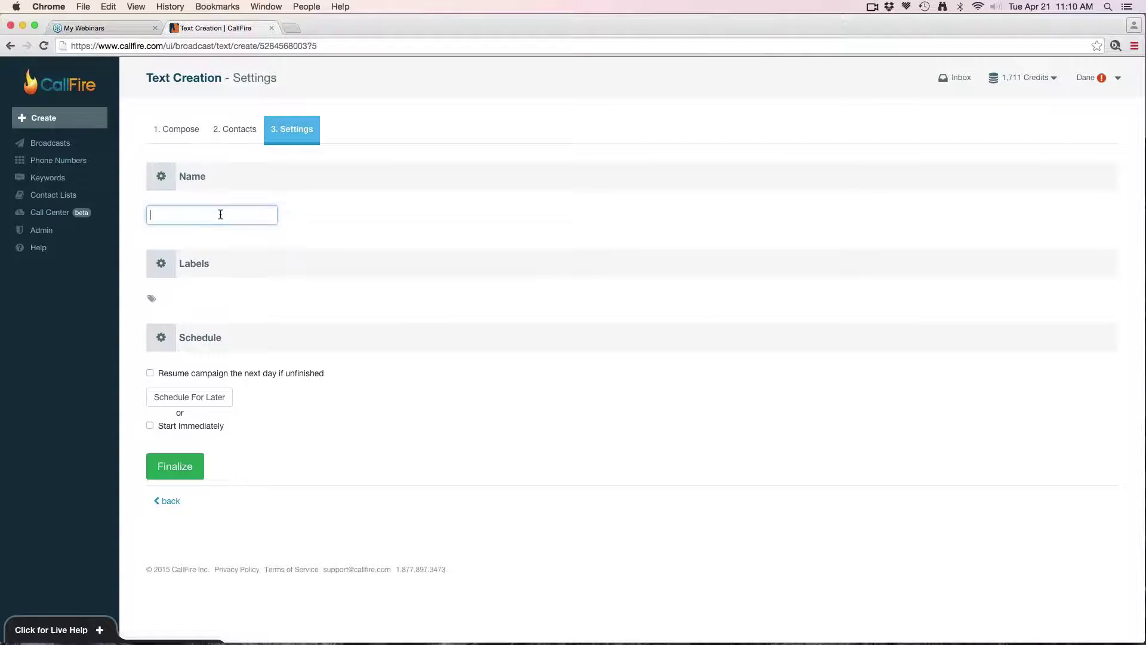
pyautogui.write('Webinar')
pyautogui.press('BackSpace')
pyautogui.press('BackSpace')
pyautogui.press('BackSpace')
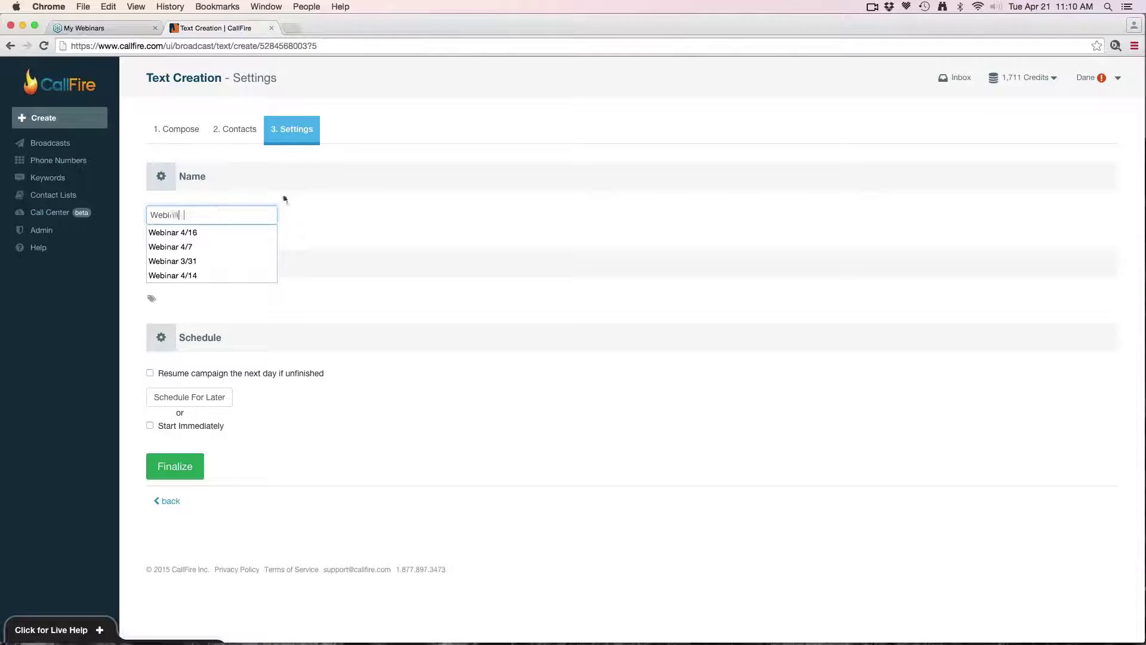
pyautogui.write('nar')
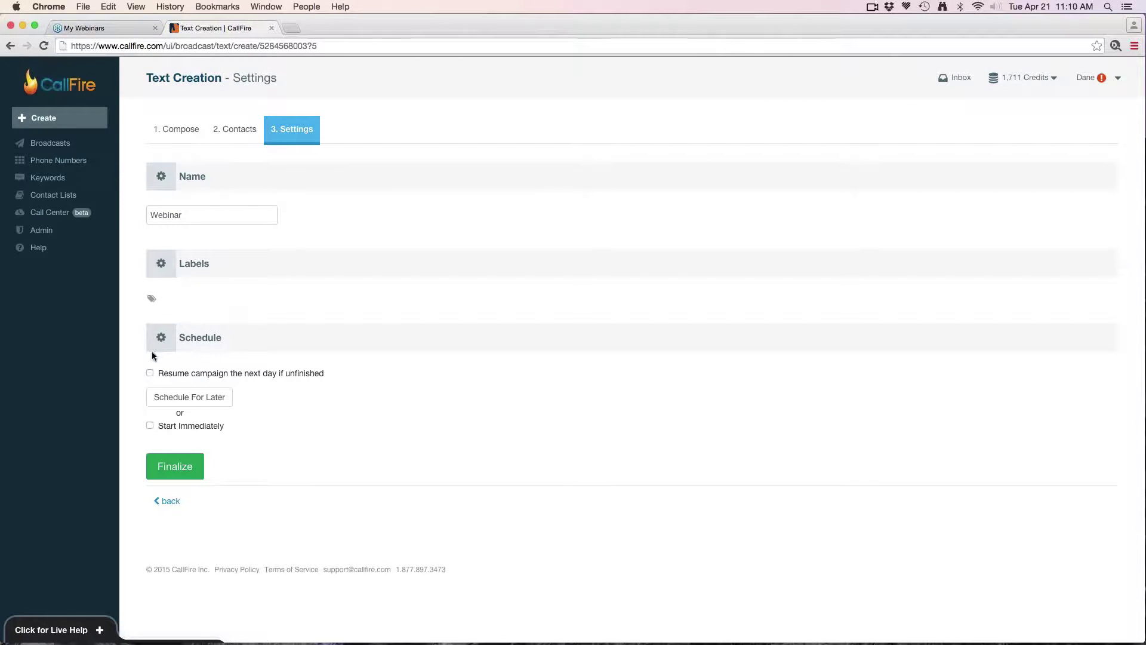
pyautogui.click(211, 402)
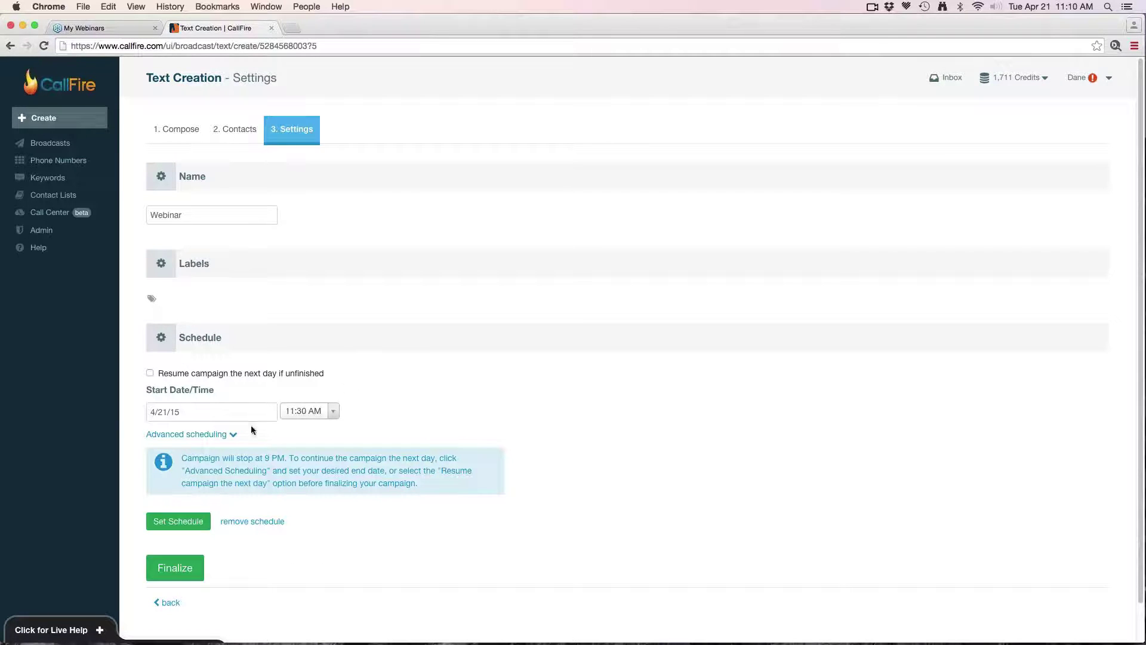
pyautogui.click(191, 435)
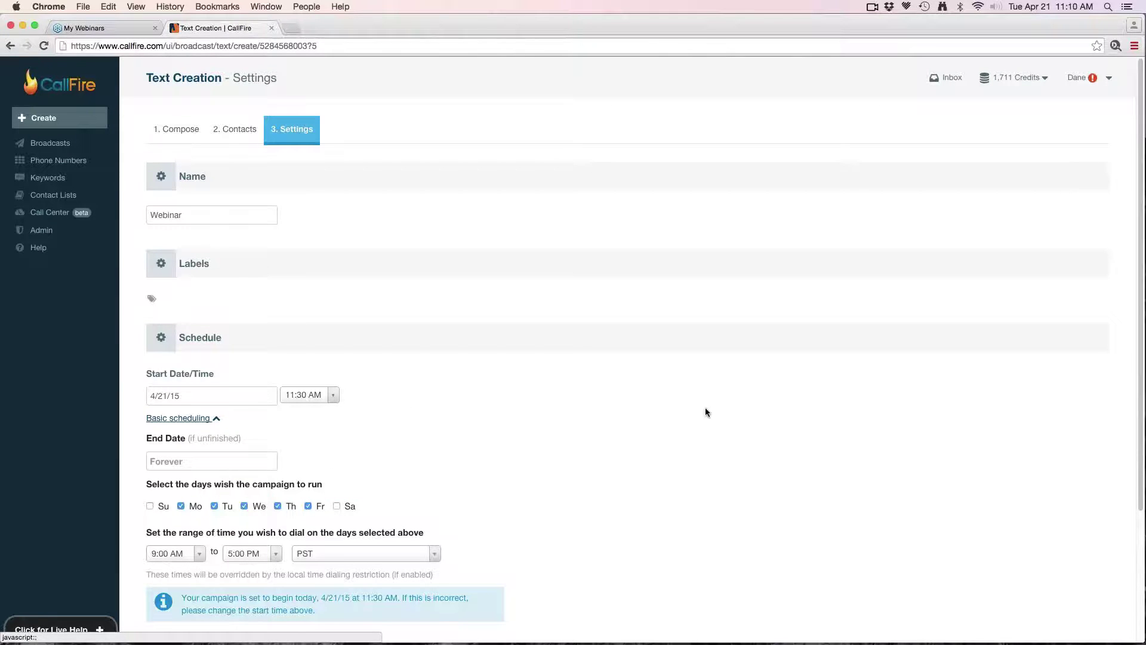
pyautogui.scroll(-2, 528, 391)
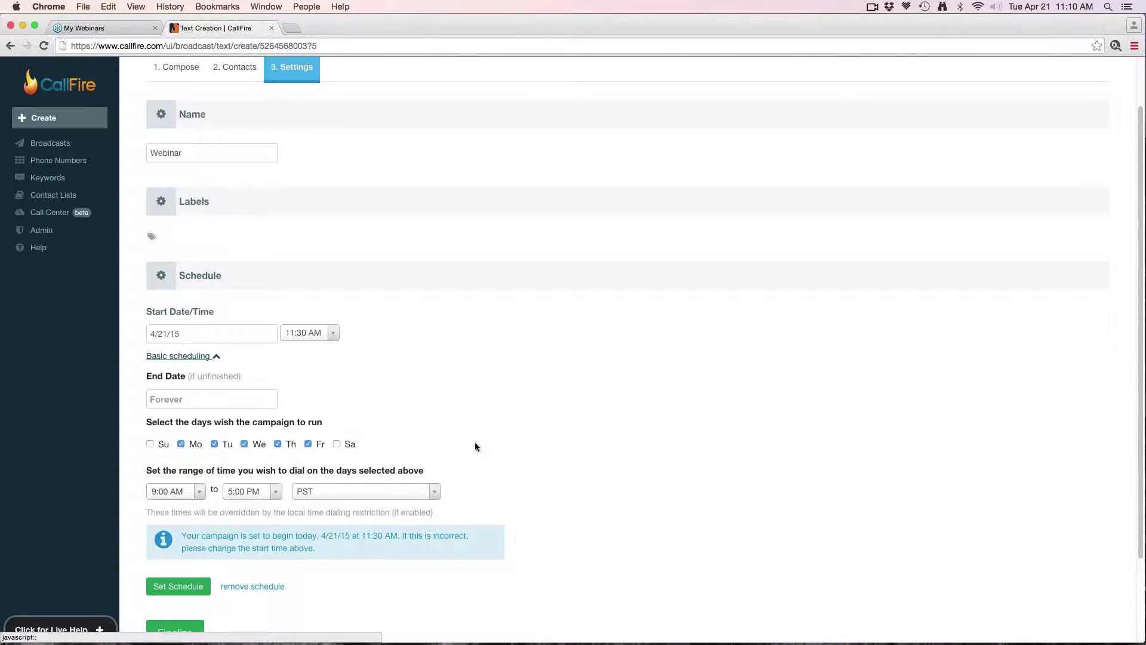
pyautogui.click(263, 587)
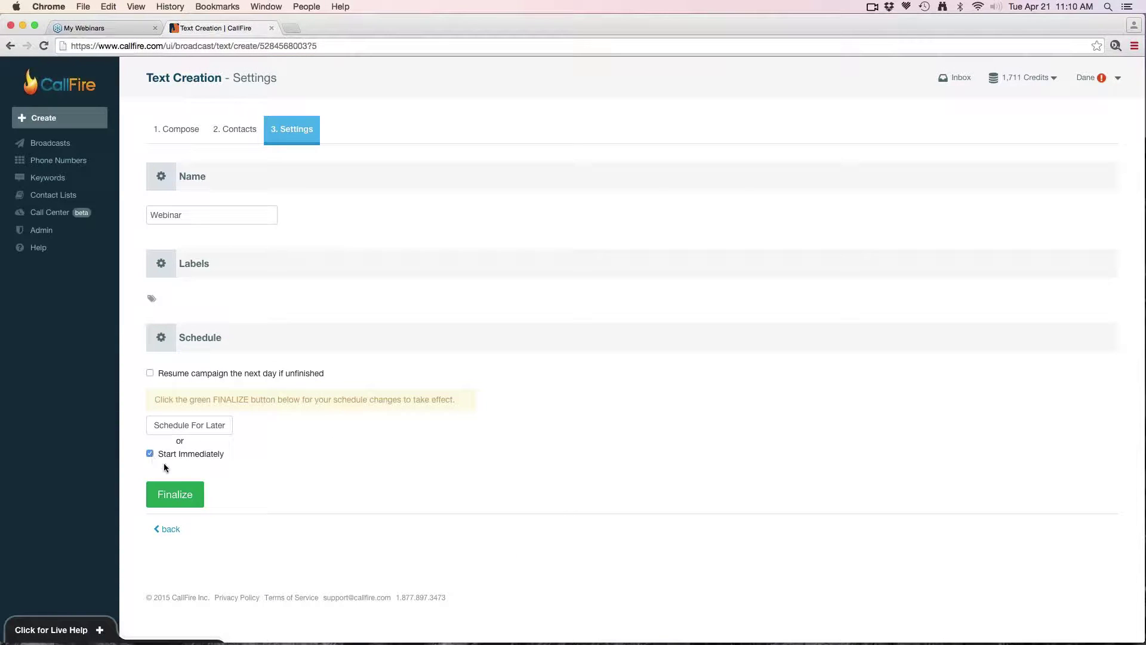
# Finalize the Webinar broadcast with Start Immediately selected and go to the campaign dashboard.
pyautogui.click(178, 496)
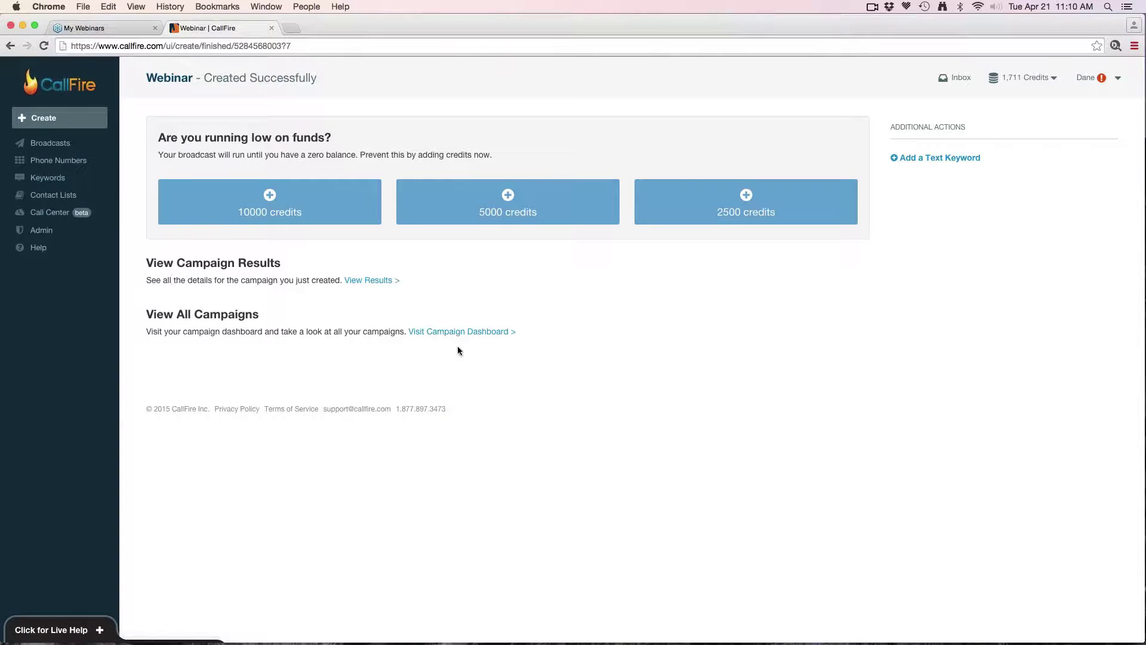
pyautogui.click(468, 332)
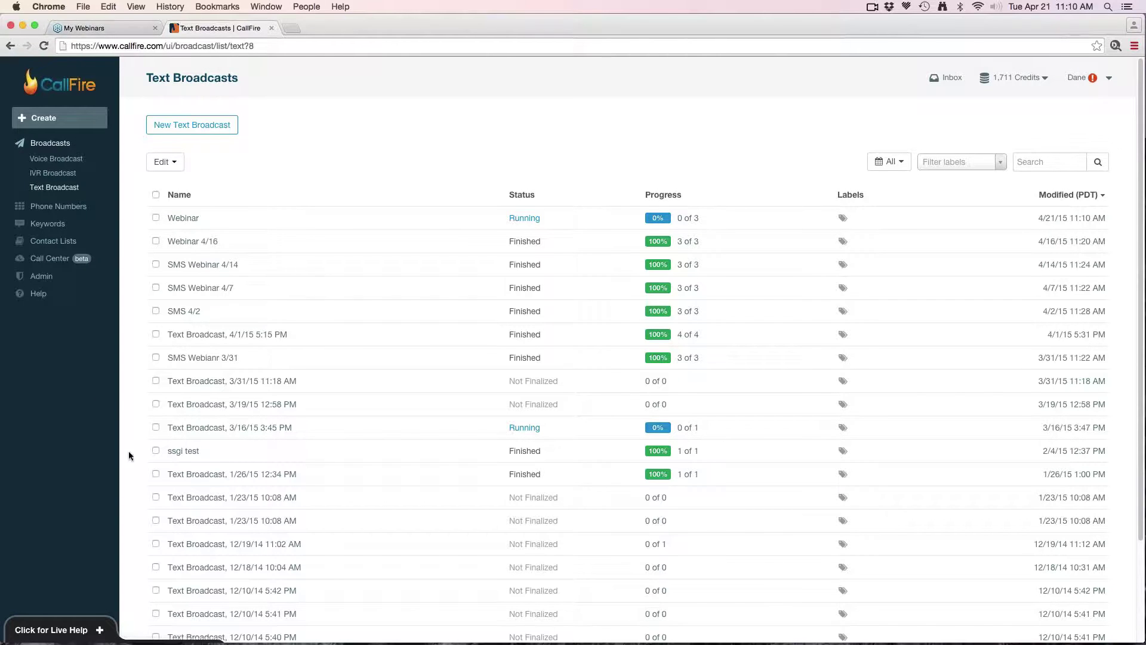
# Examine the text summary, text records and auto replies of the keyword on short code 67076.
pyautogui.click(53, 226)
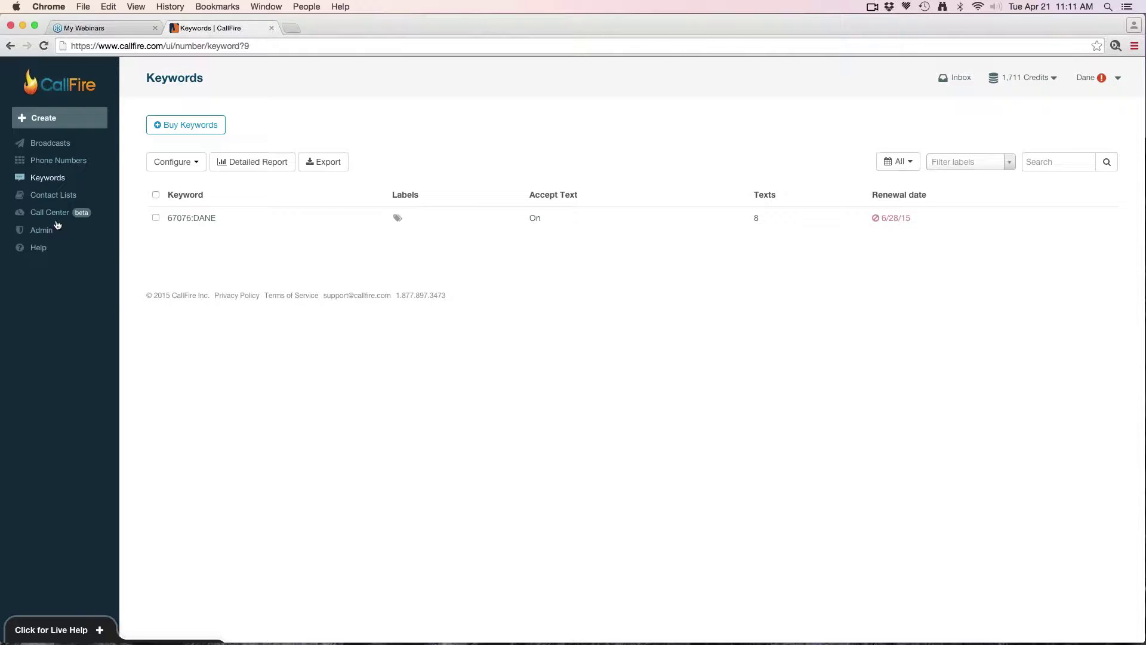
pyautogui.click(211, 219)
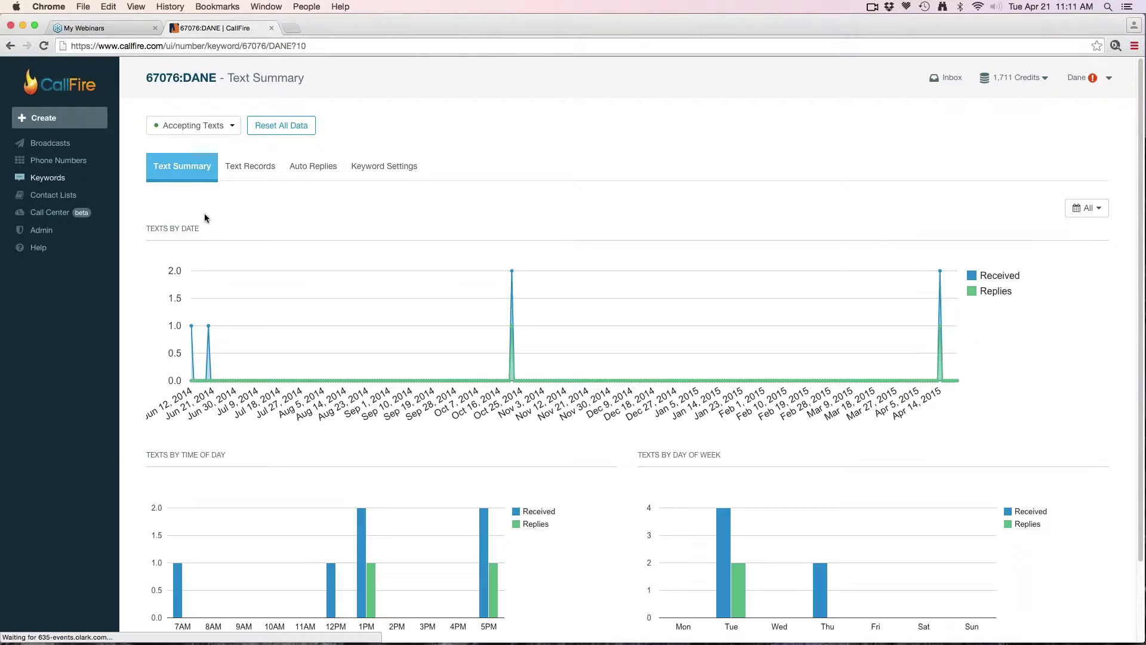
pyautogui.click(240, 166)
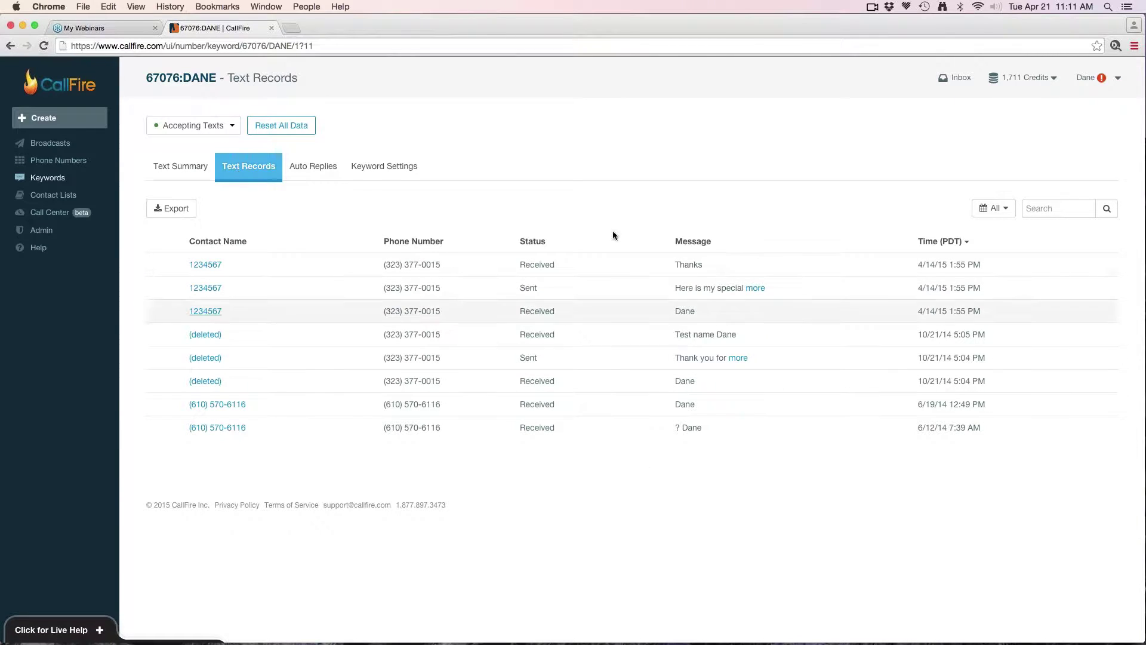
pyautogui.click(316, 168)
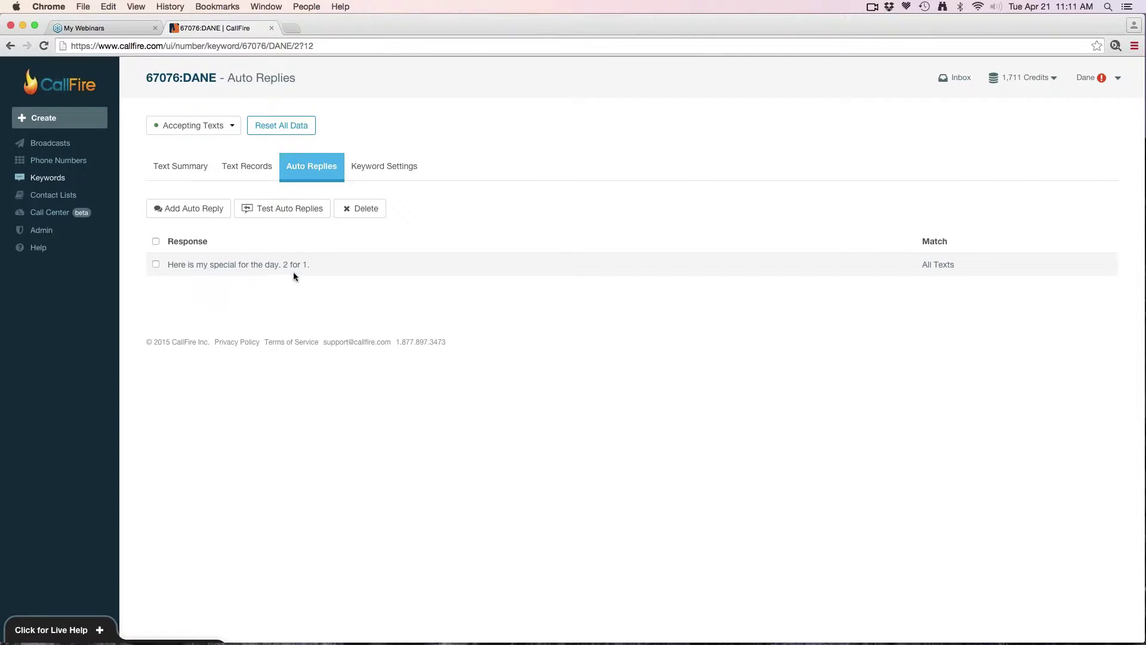
pyautogui.click(195, 211)
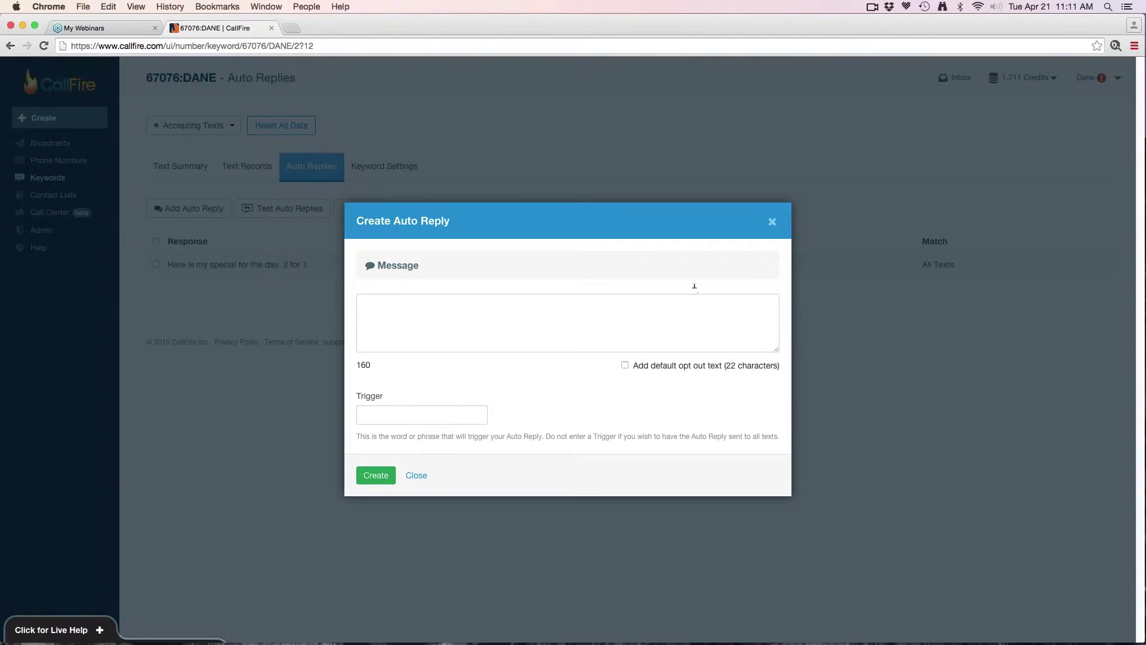
pyautogui.click(771, 222)
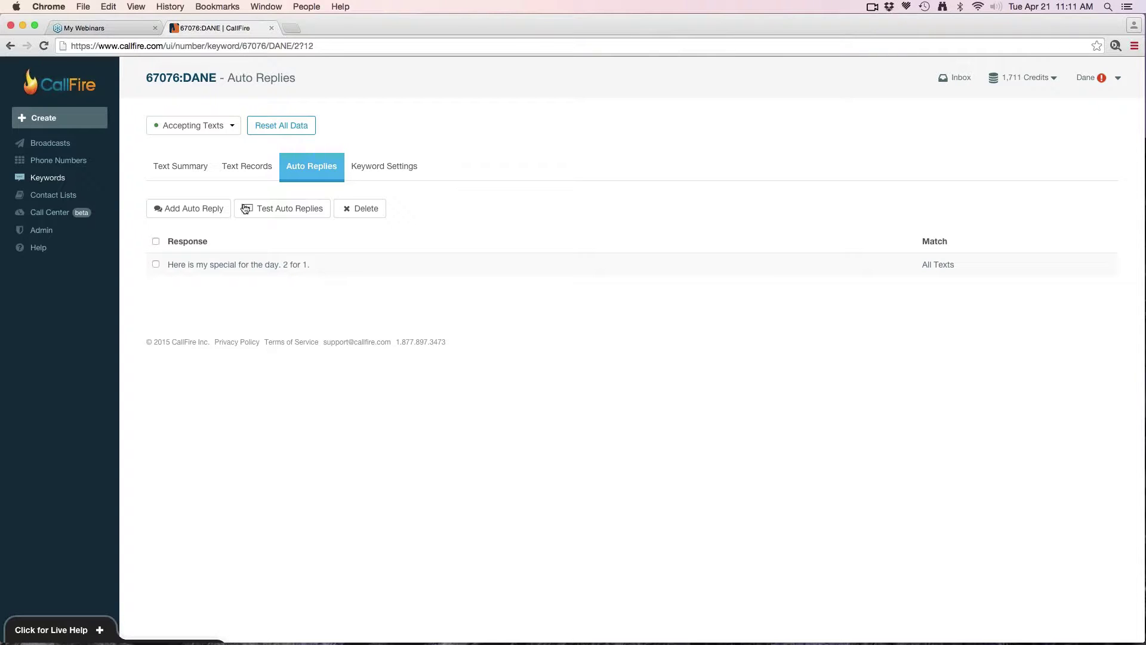
pyautogui.click(196, 212)
pyautogui.click(418, 416)
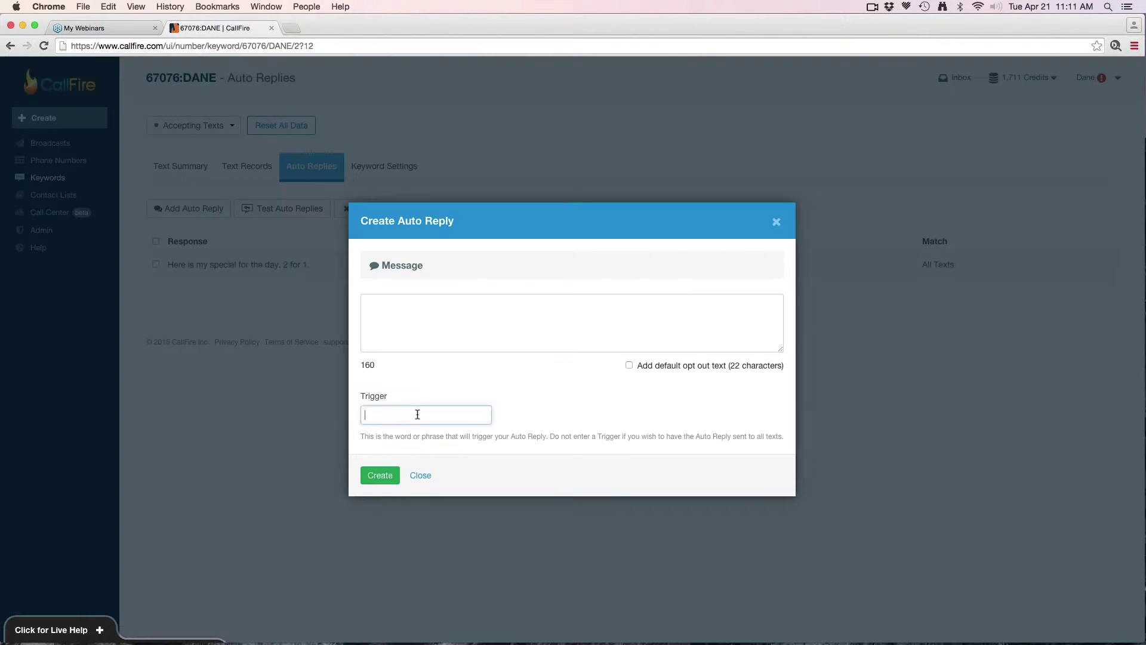
pyautogui.write('1')
pyautogui.click(489, 312)
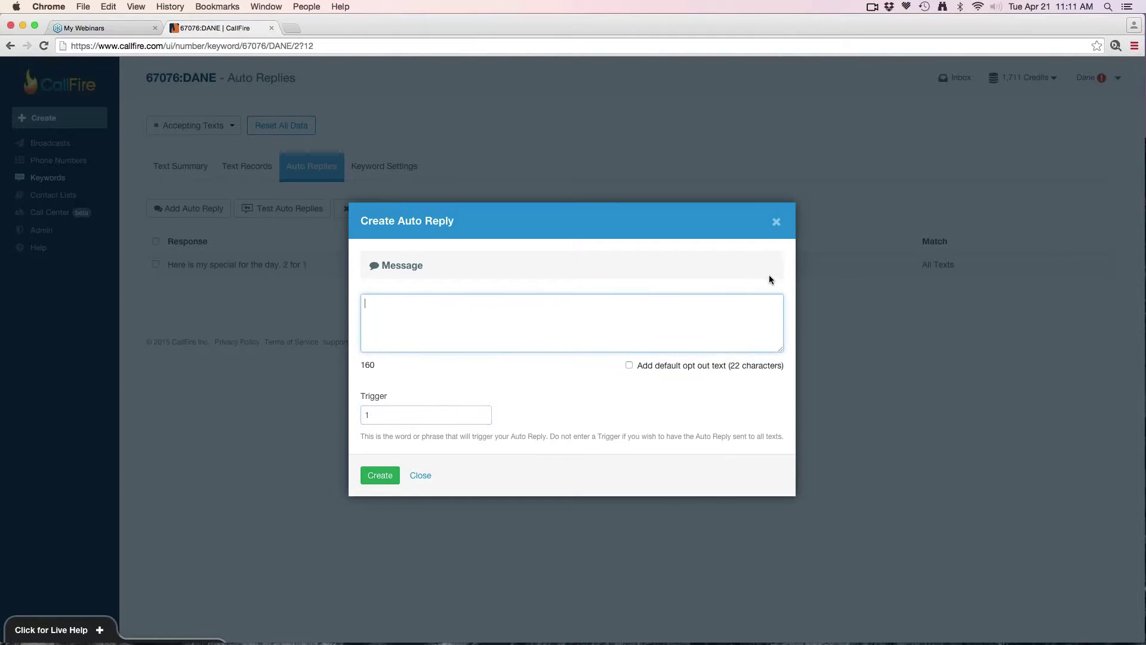
pyautogui.click(776, 223)
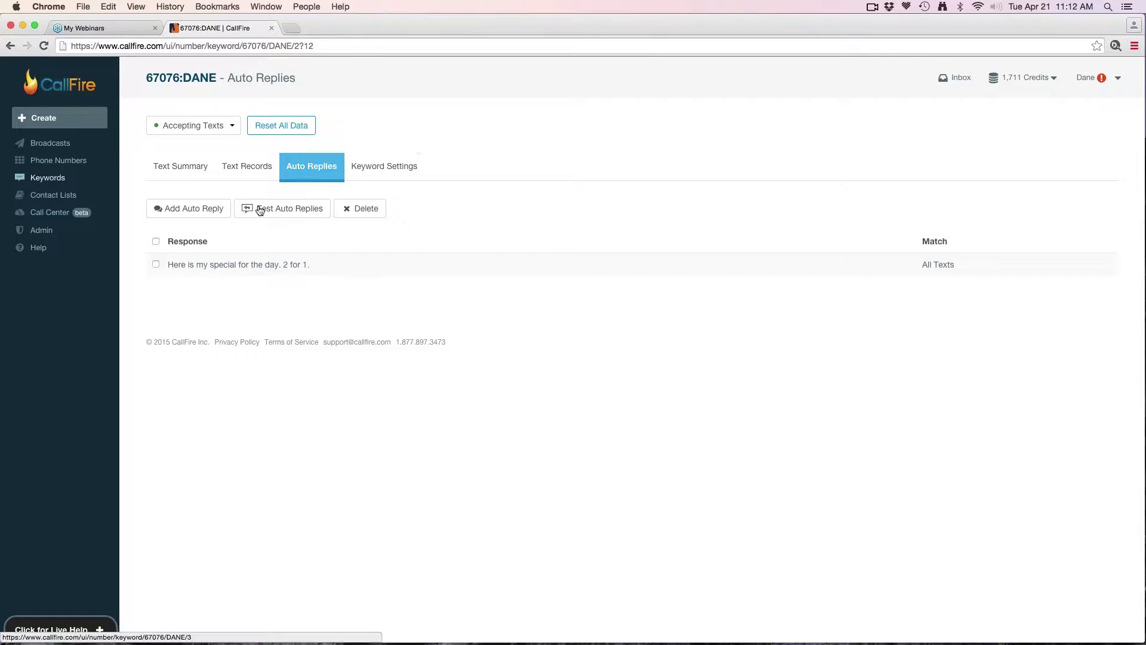
# Recheck the keyword's text records, and examine the Webinar broadcast's overview and text records.
pyautogui.click(245, 167)
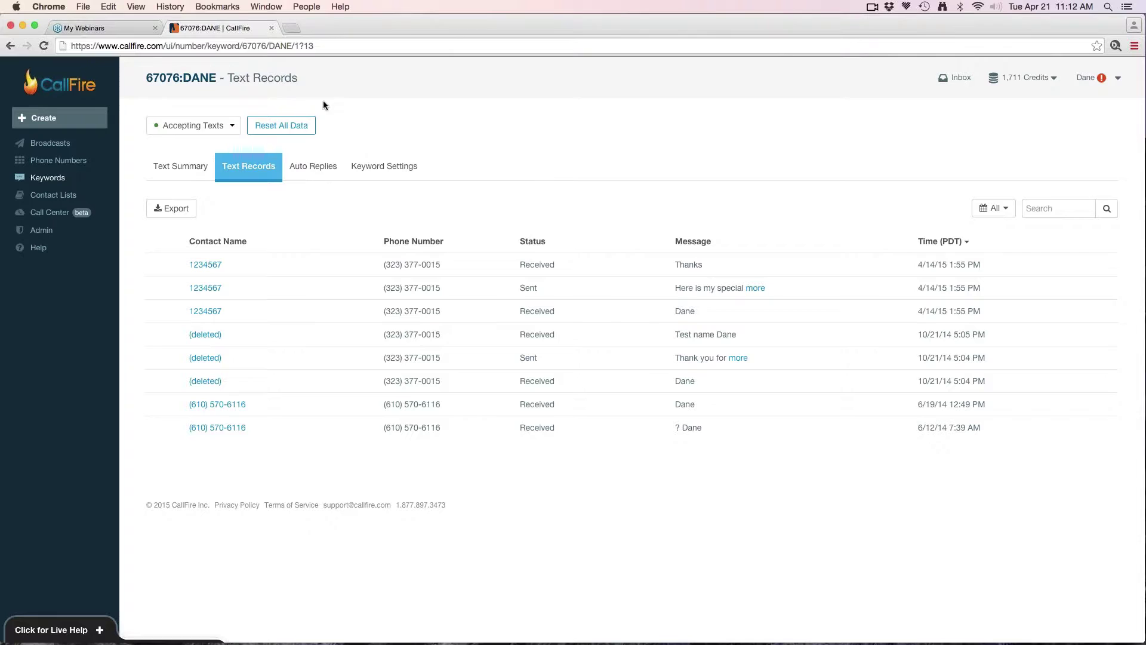
pyautogui.click(63, 145)
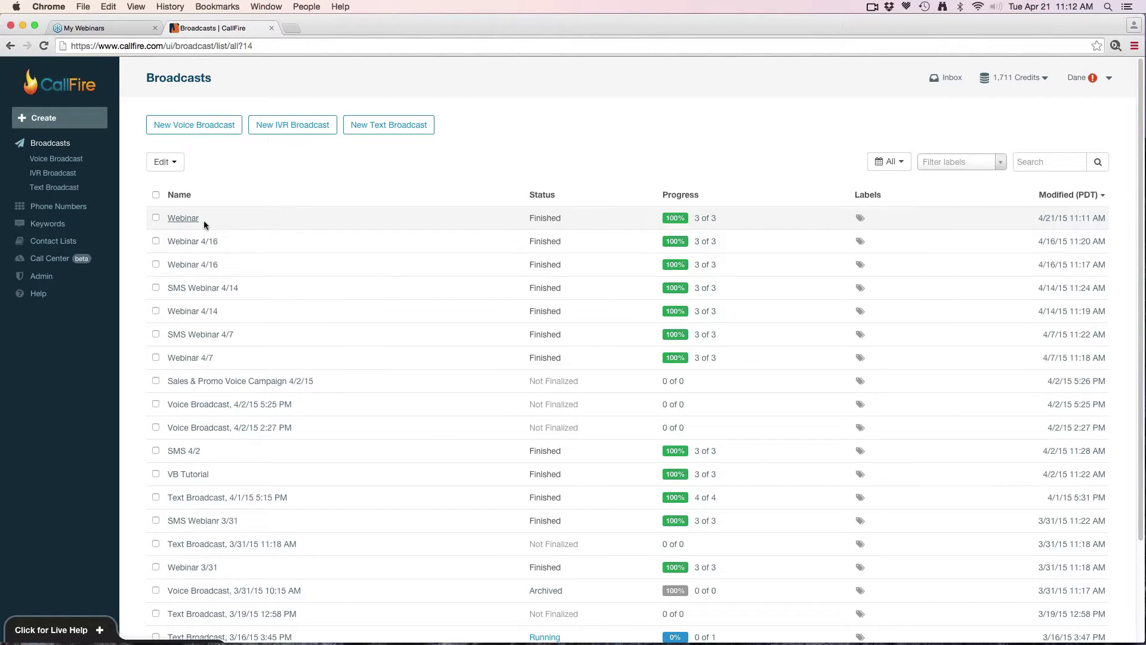
pyautogui.click(178, 219)
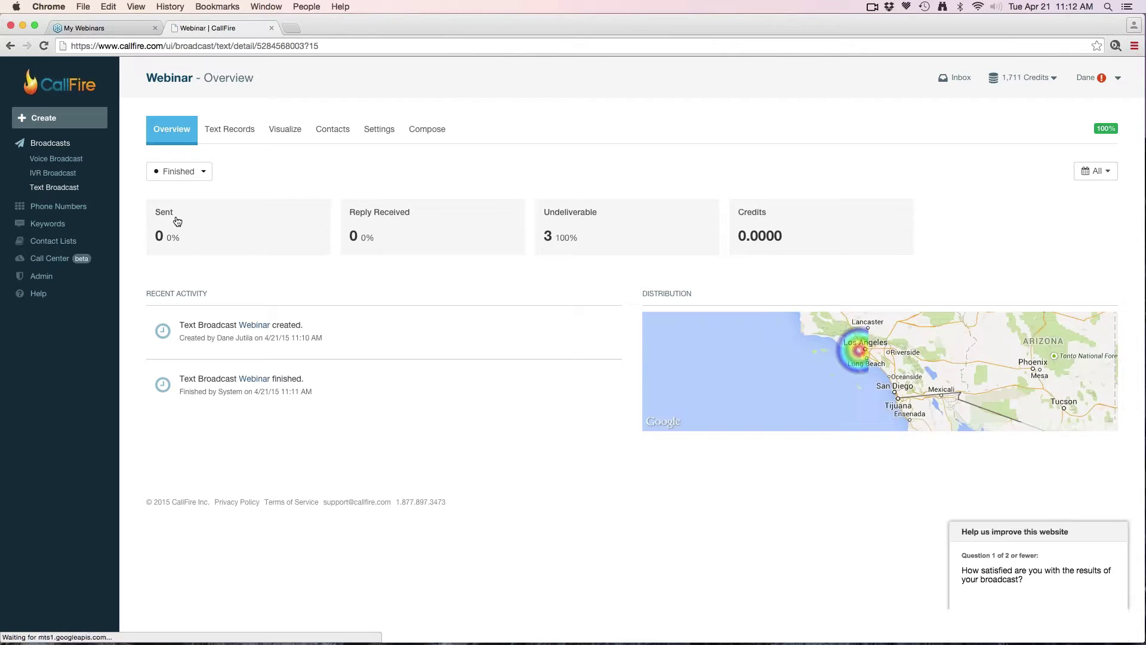
pyautogui.click(234, 127)
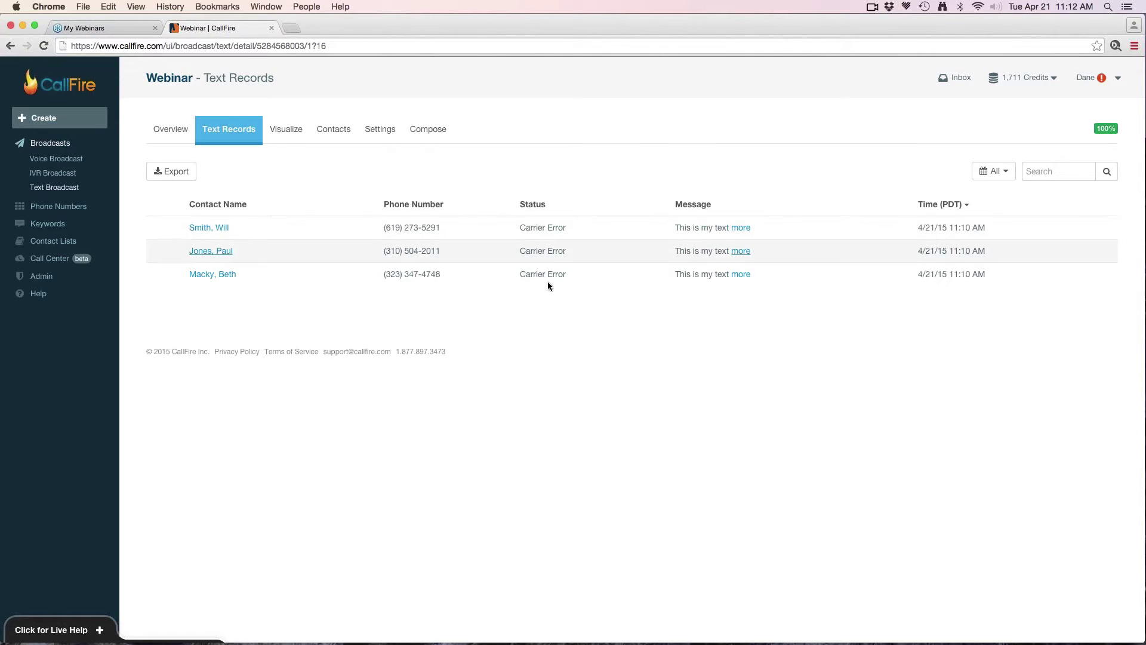
# Review the Webinar broadcast's map visualization, contacts, settings and composed message.
pyautogui.click(295, 130)
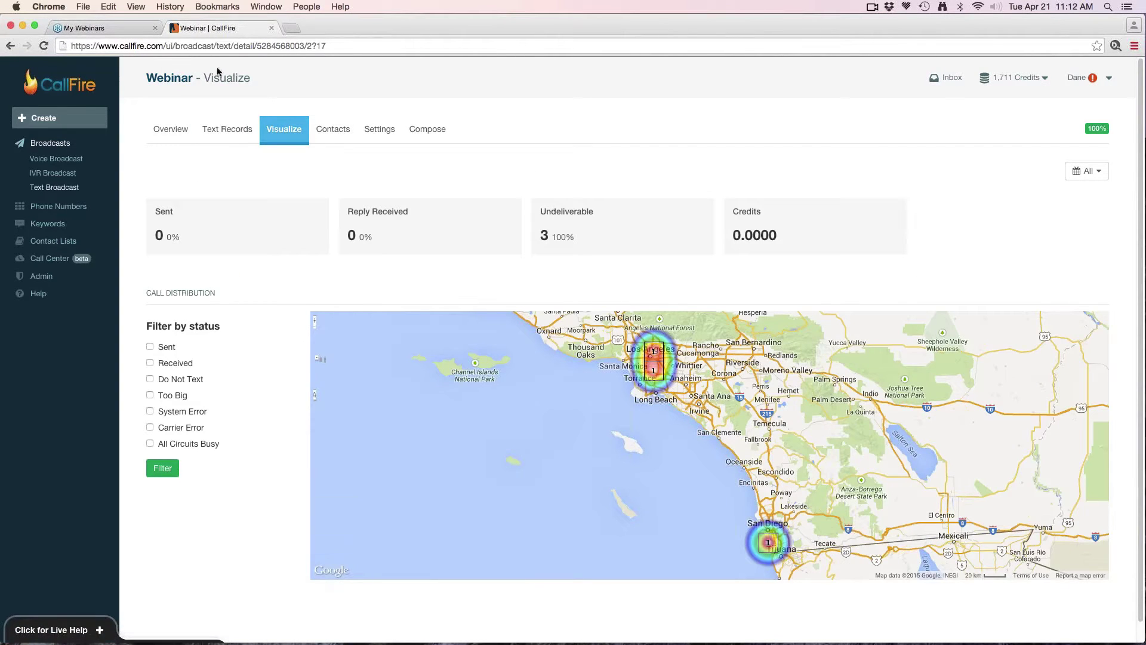
pyautogui.click(338, 137)
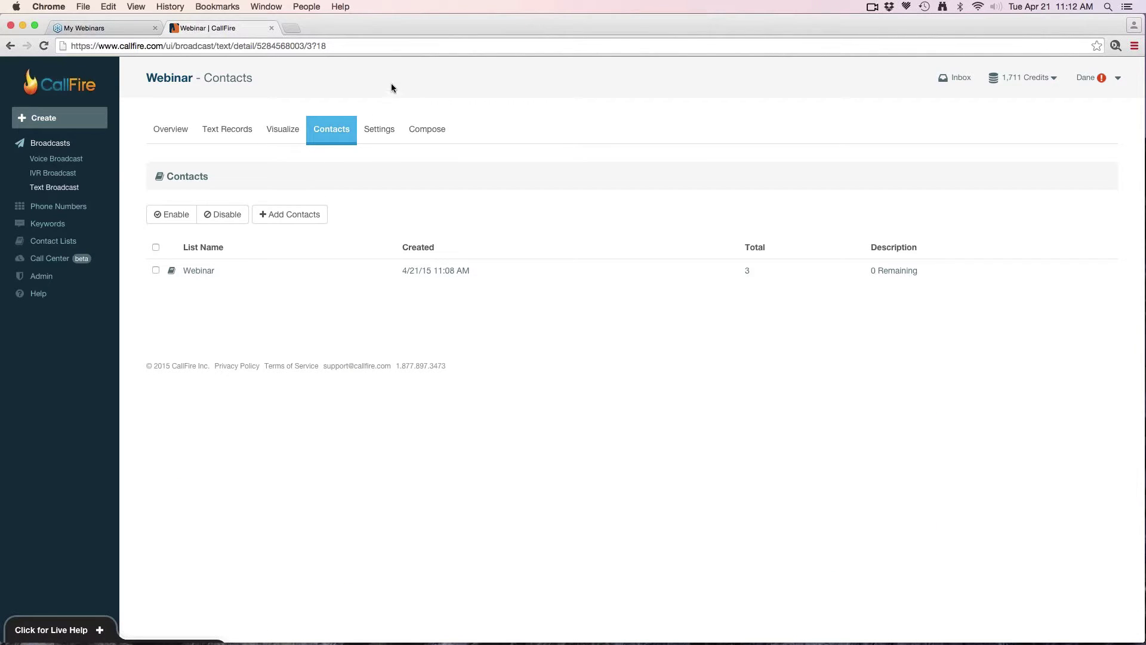
pyautogui.click(379, 137)
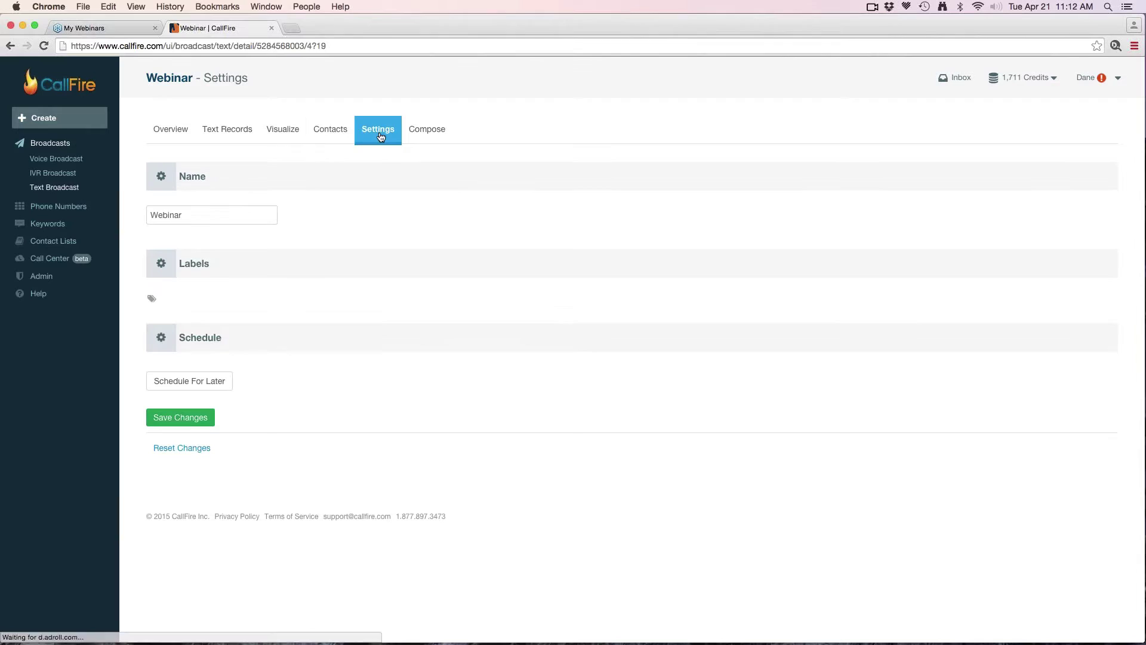
pyautogui.click(440, 131)
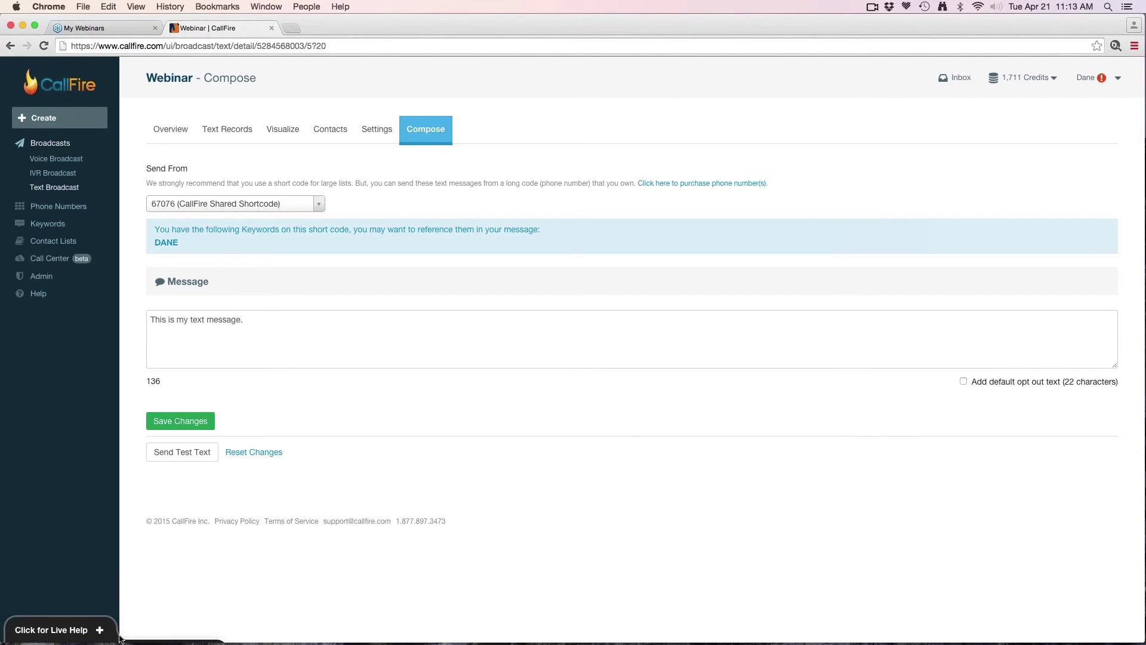
# Open the account's Admin section.
pyautogui.click(34, 278)
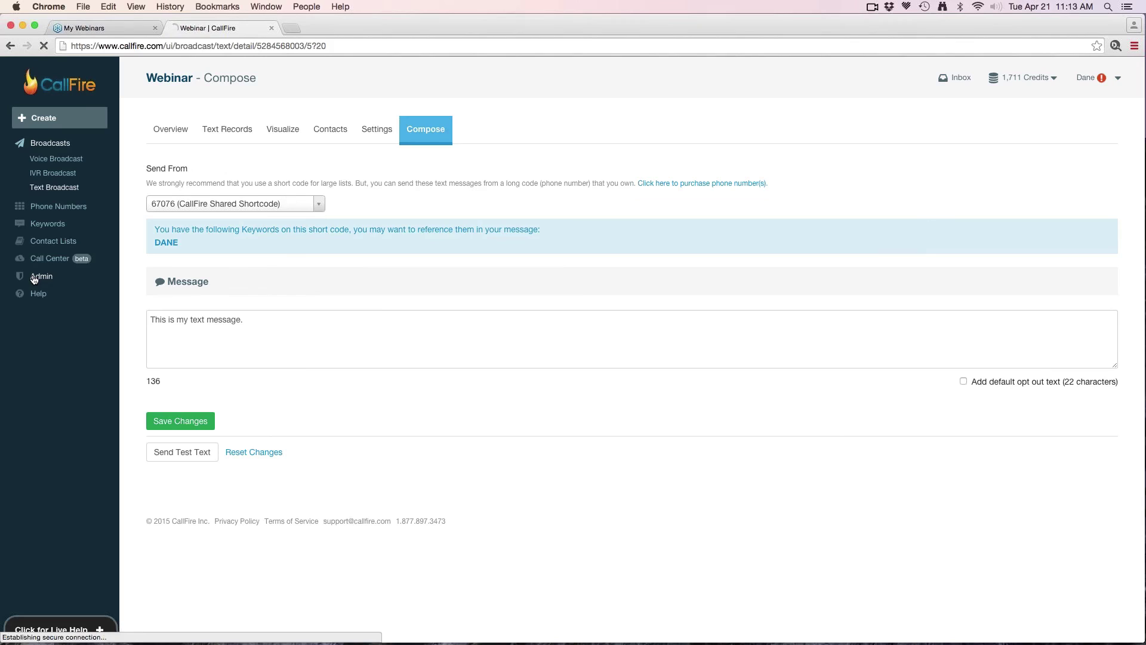